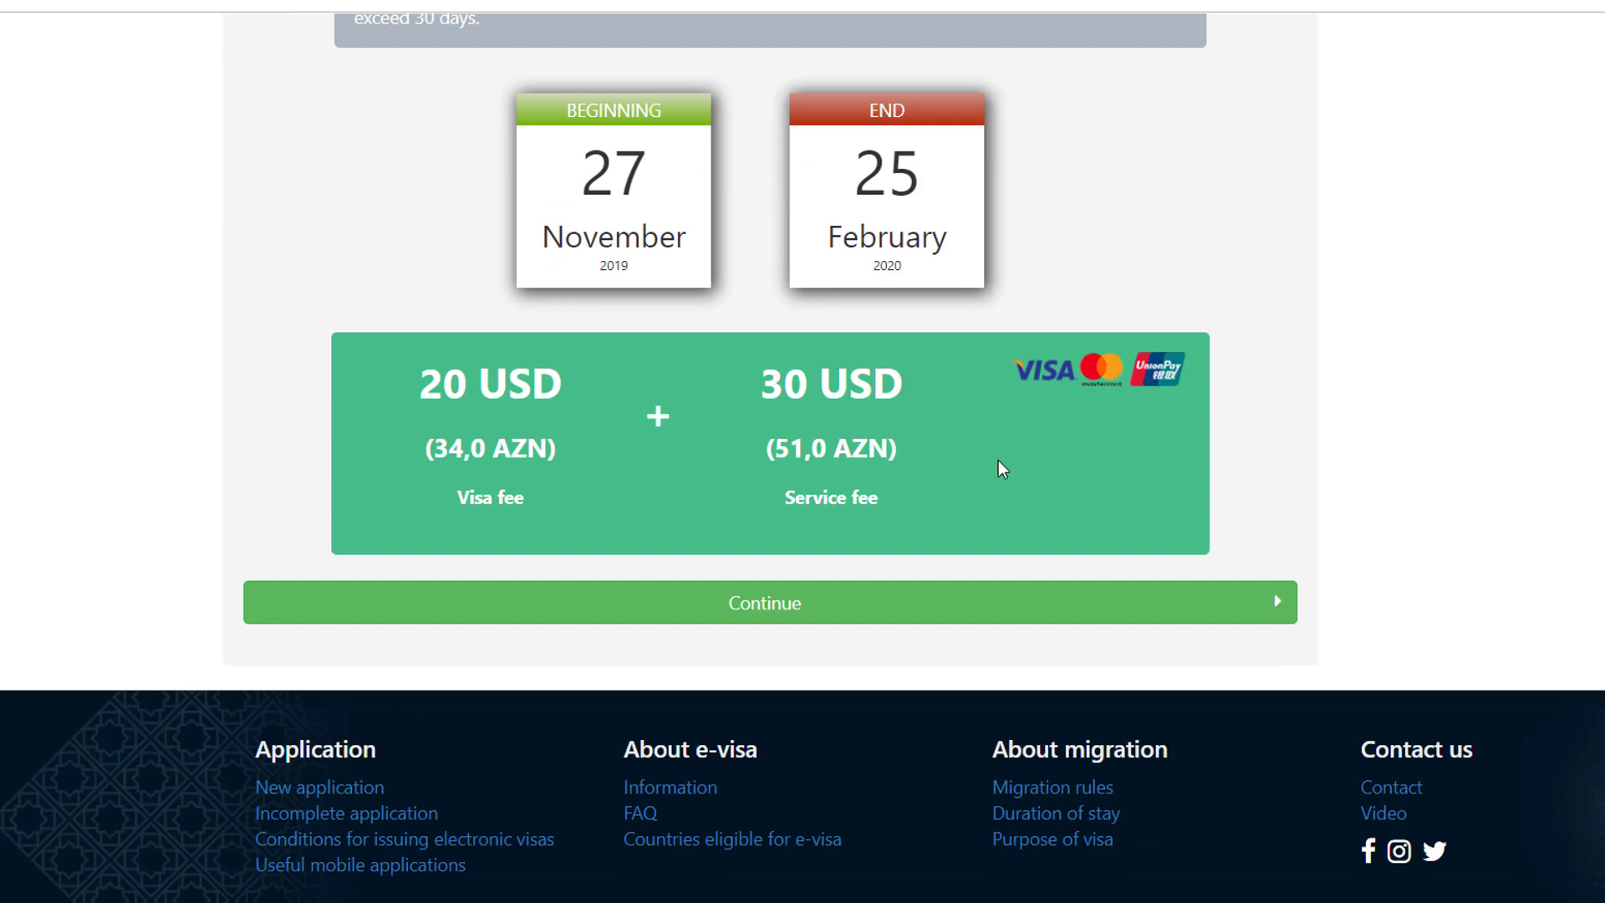
Step: Accept the 27 Nov 2019–25 Feb 2020 visa period and 20 + 30 USD fees, and continue
click(817, 601)
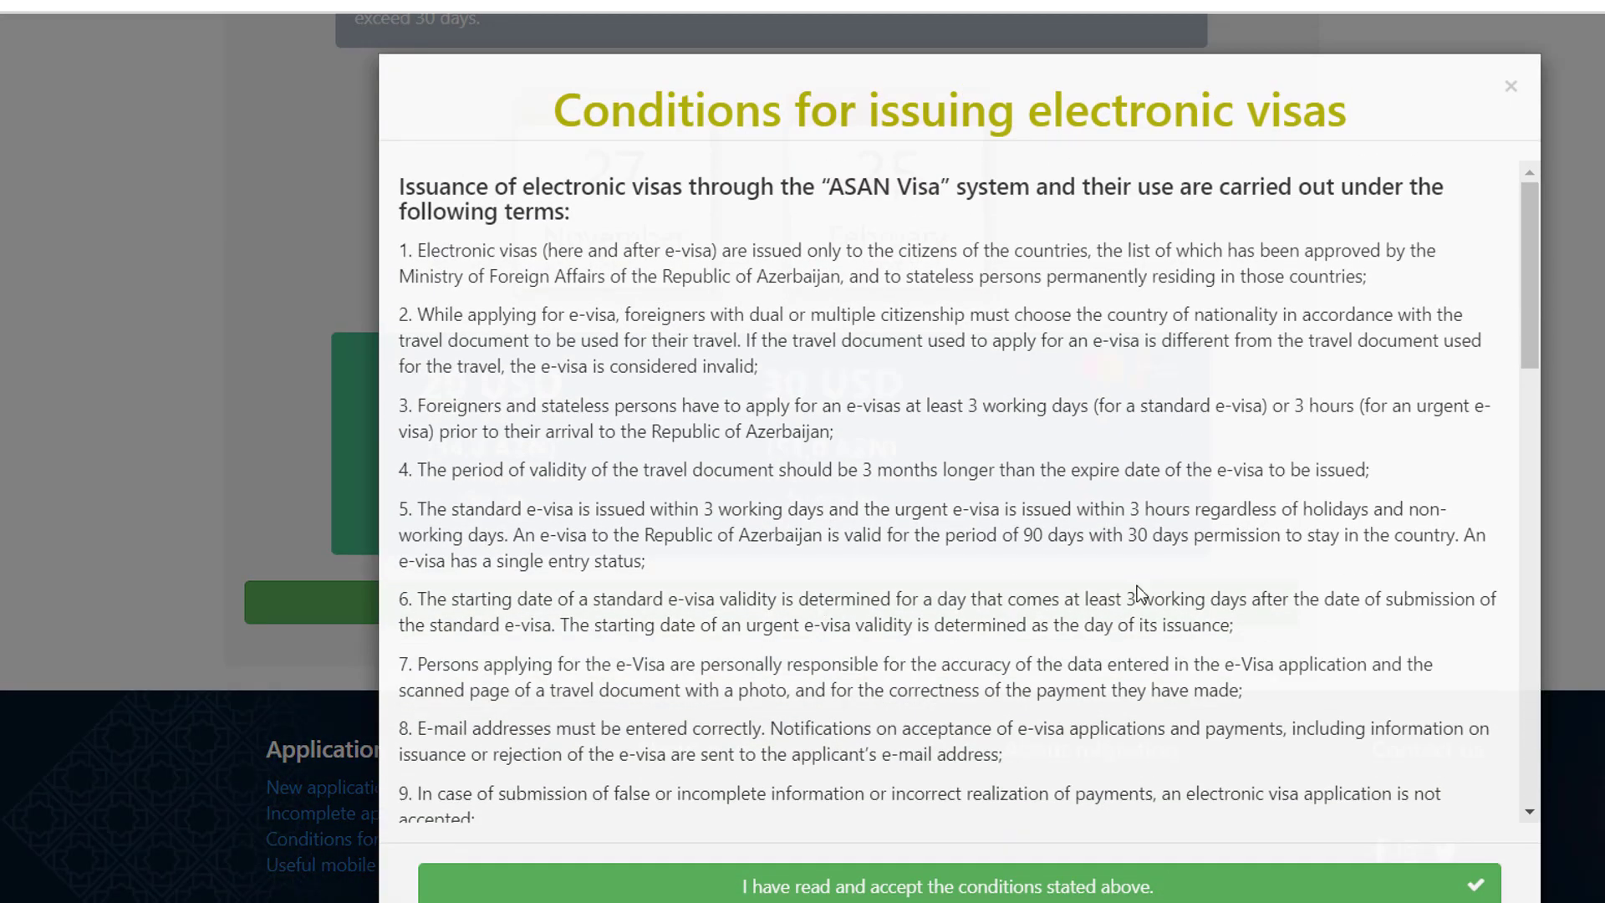
Step: Accept the e-visa conditions, then open the frequent-mistakes and travel-document notices in new tabs
scroll(1137, 585, down, 15)
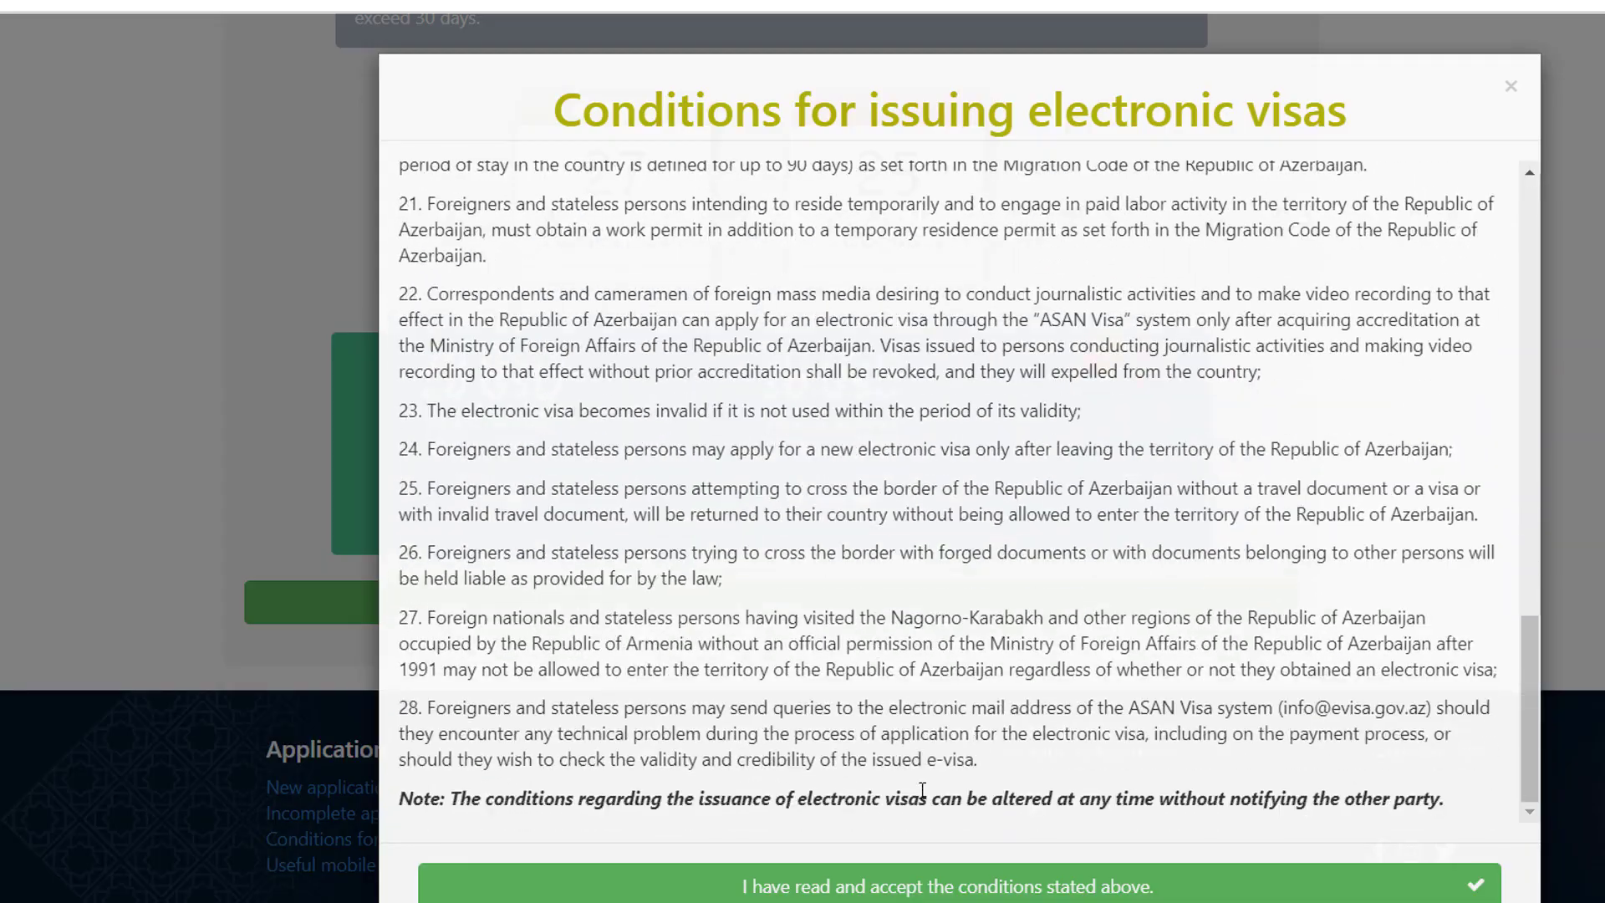
click(878, 893)
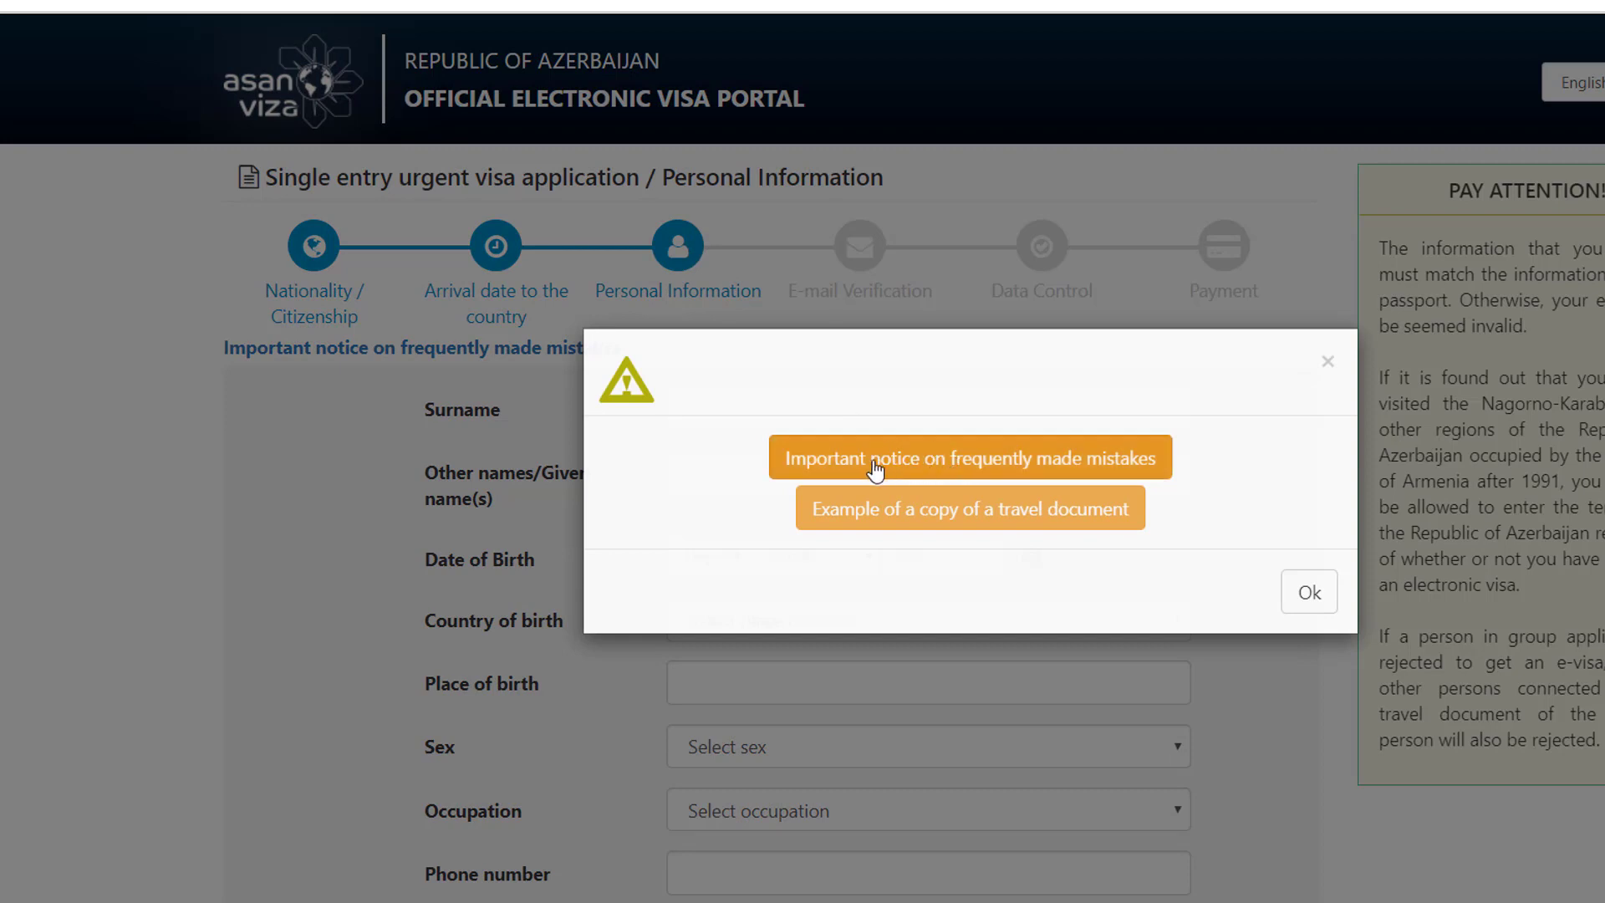
right_click(924, 468)
key(Escape)
right_click(920, 511)
key(Escape)
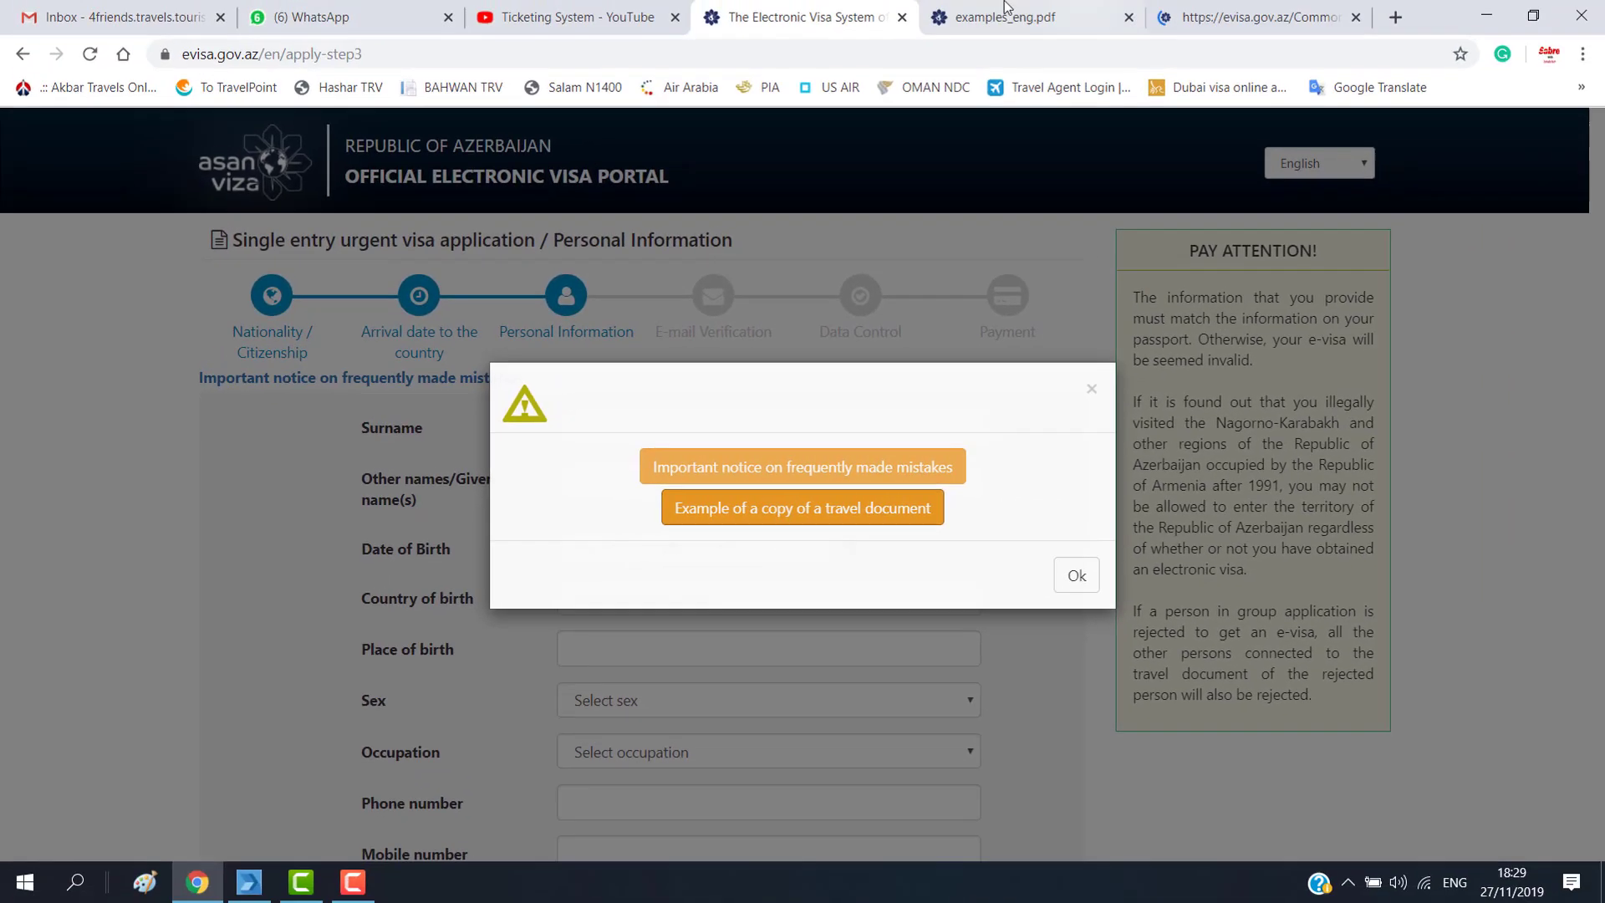
click(1003, 16)
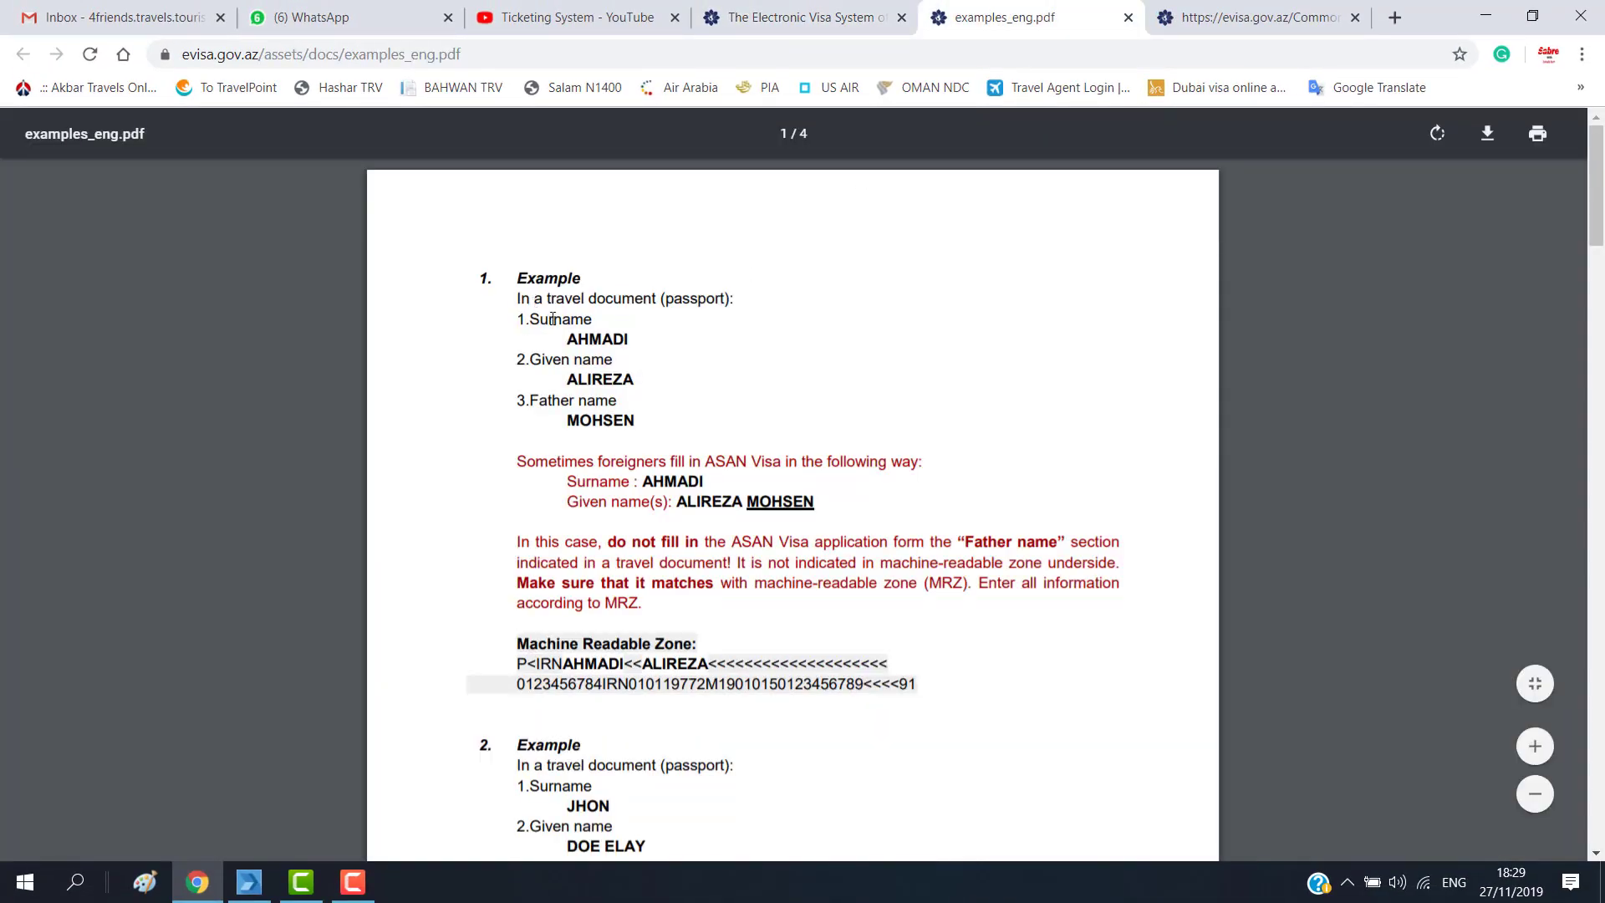
Step: Read the name examples in examples_eng.pdf, then close it and the passport sample page
drag(555, 322, 609, 358)
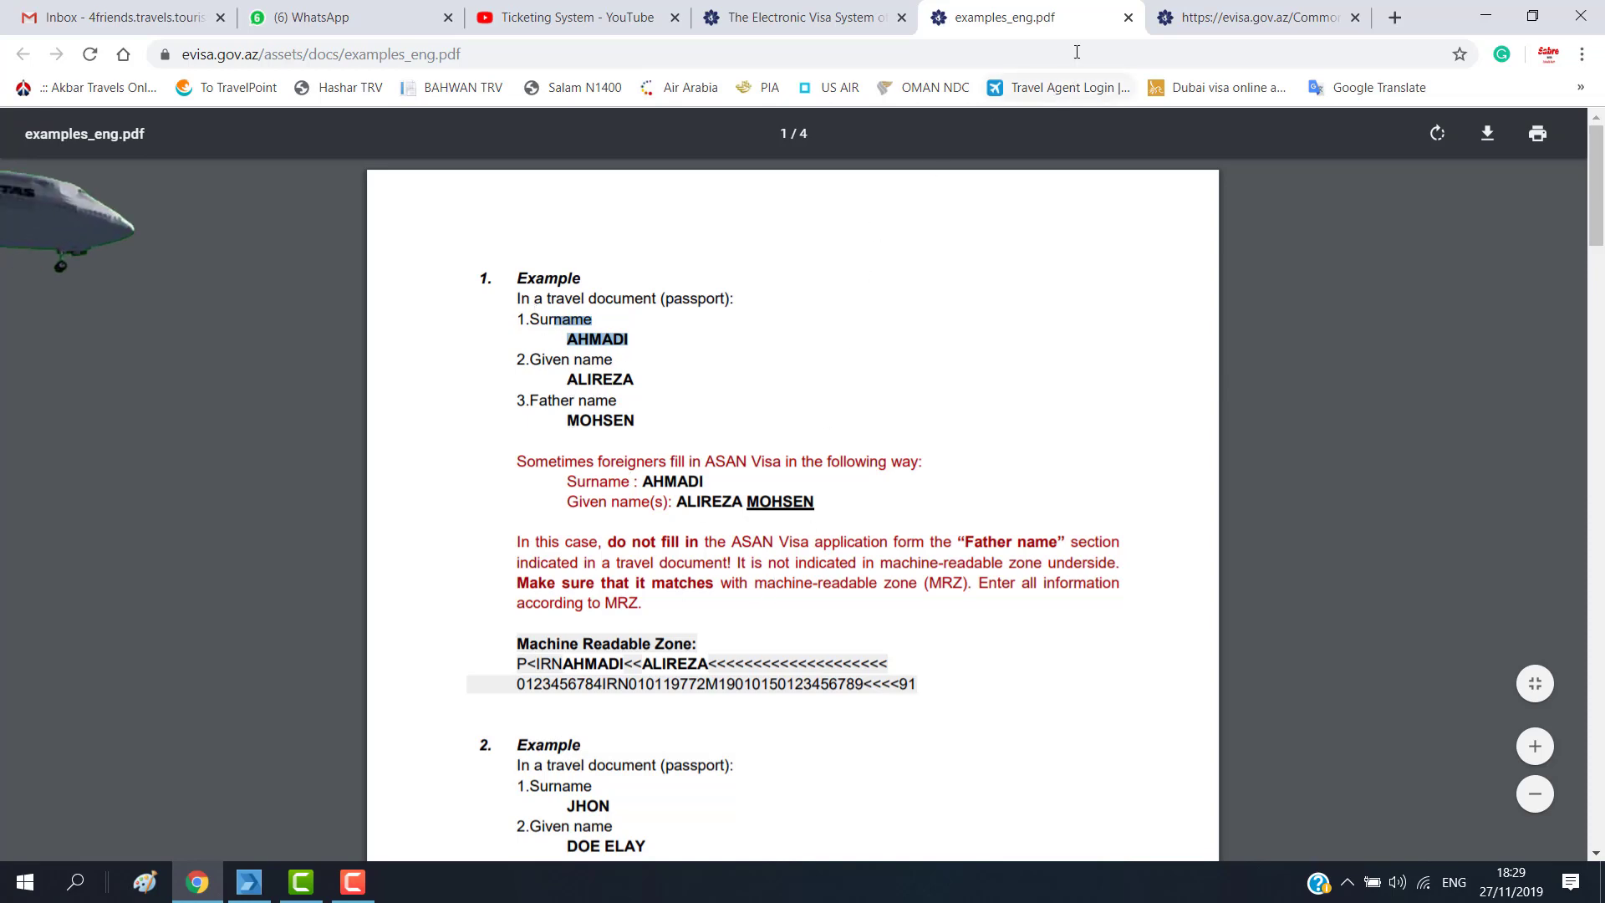
scroll(716, 716, down, 9)
scroll(727, 657, down, 9)
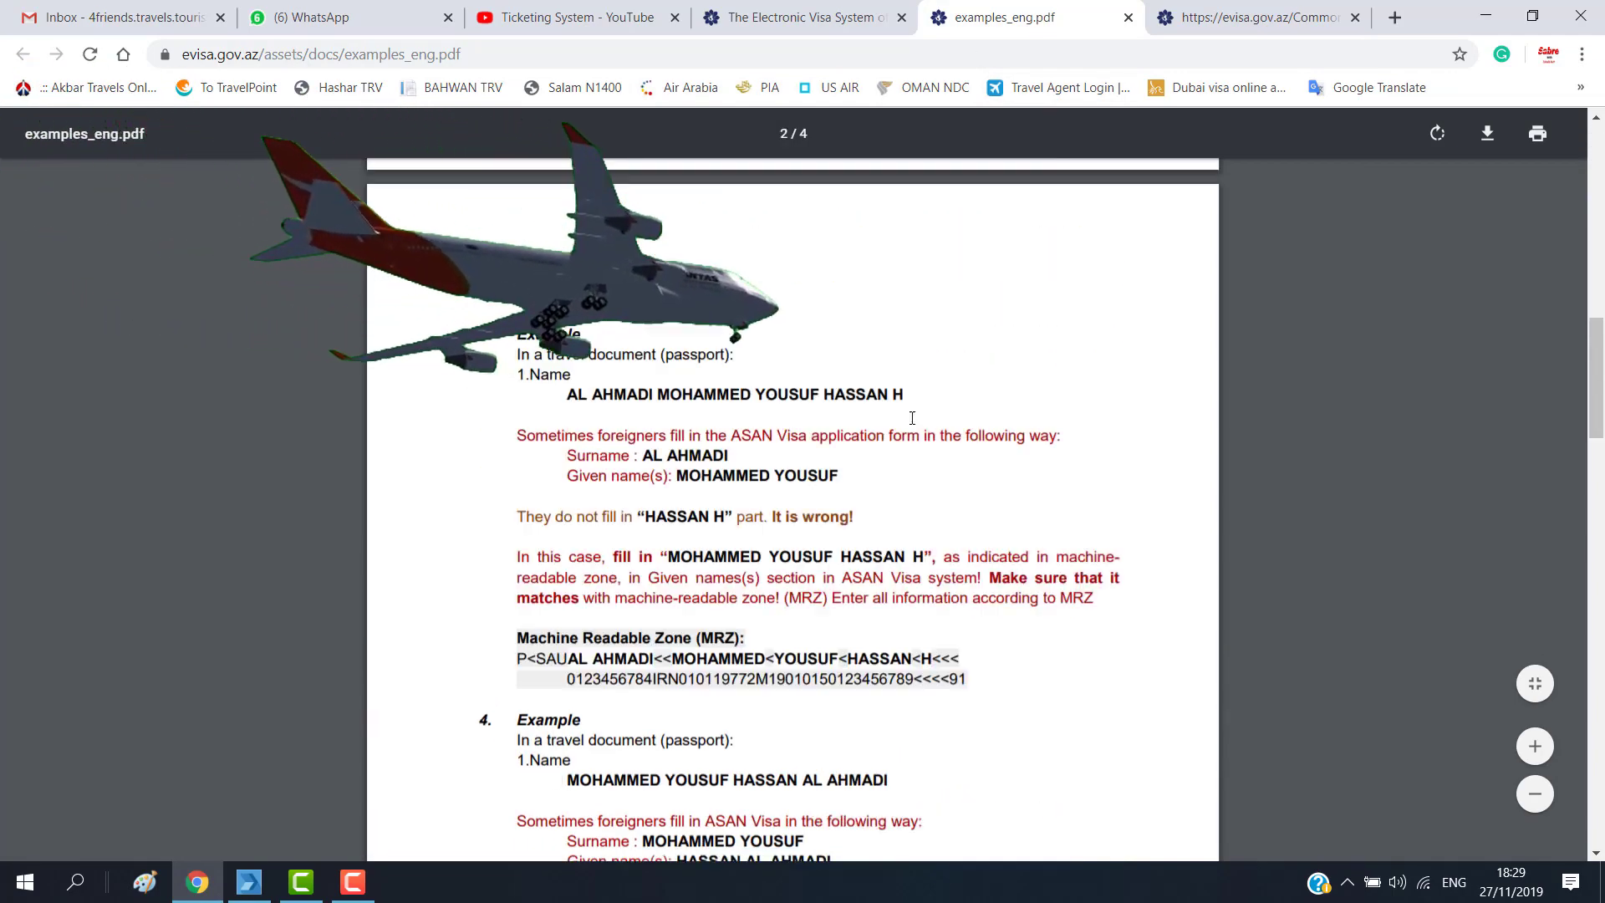
click(1128, 17)
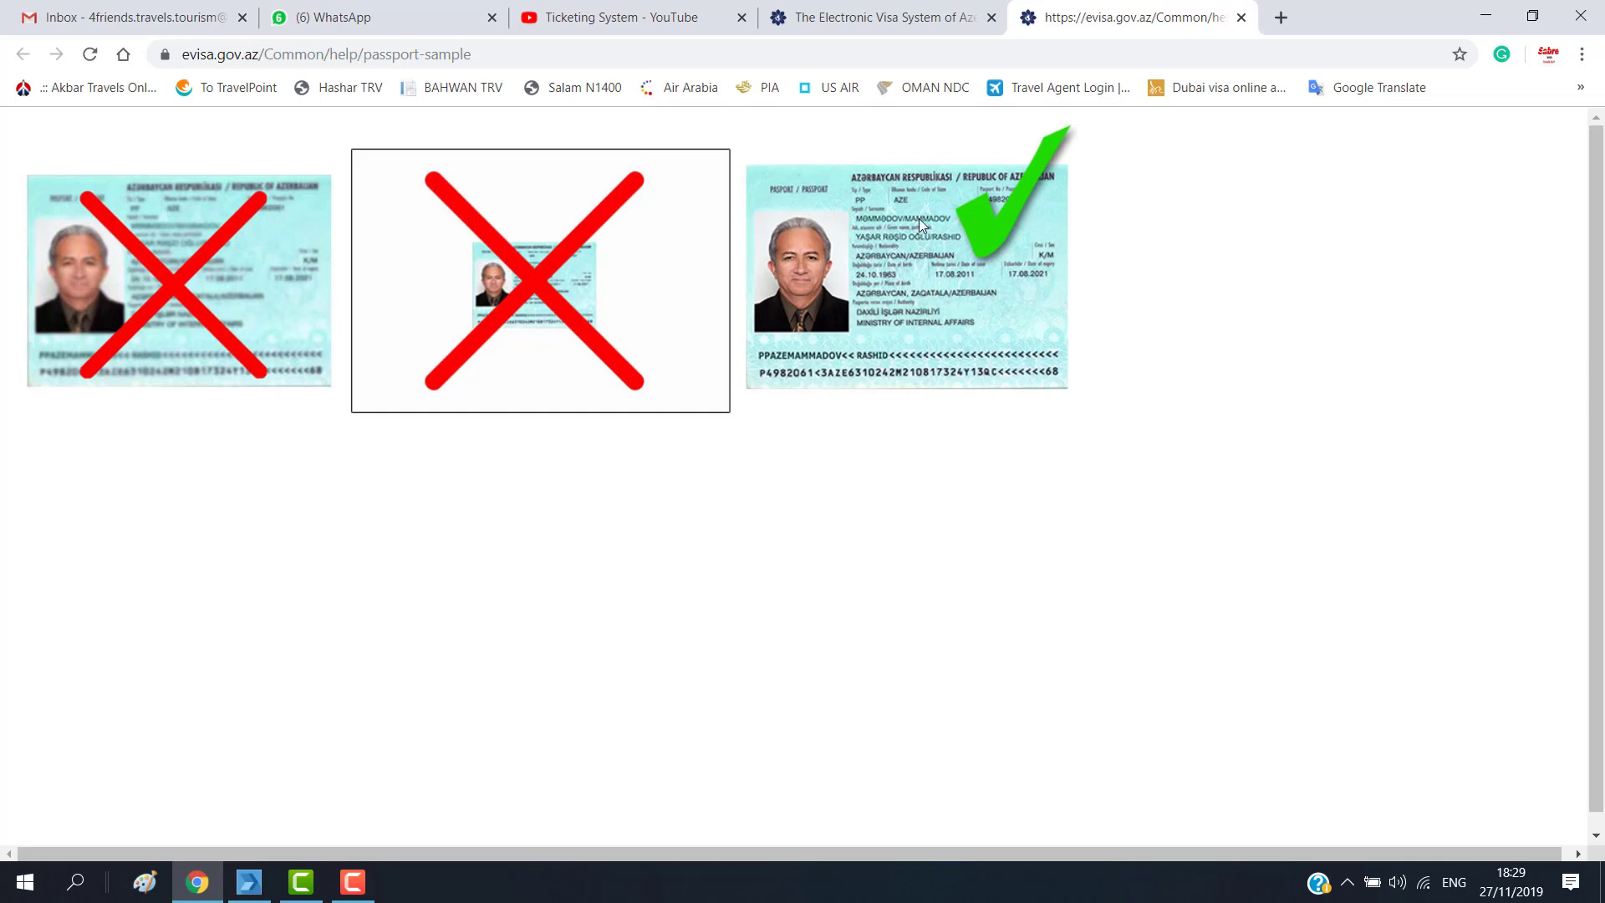
click(1240, 18)
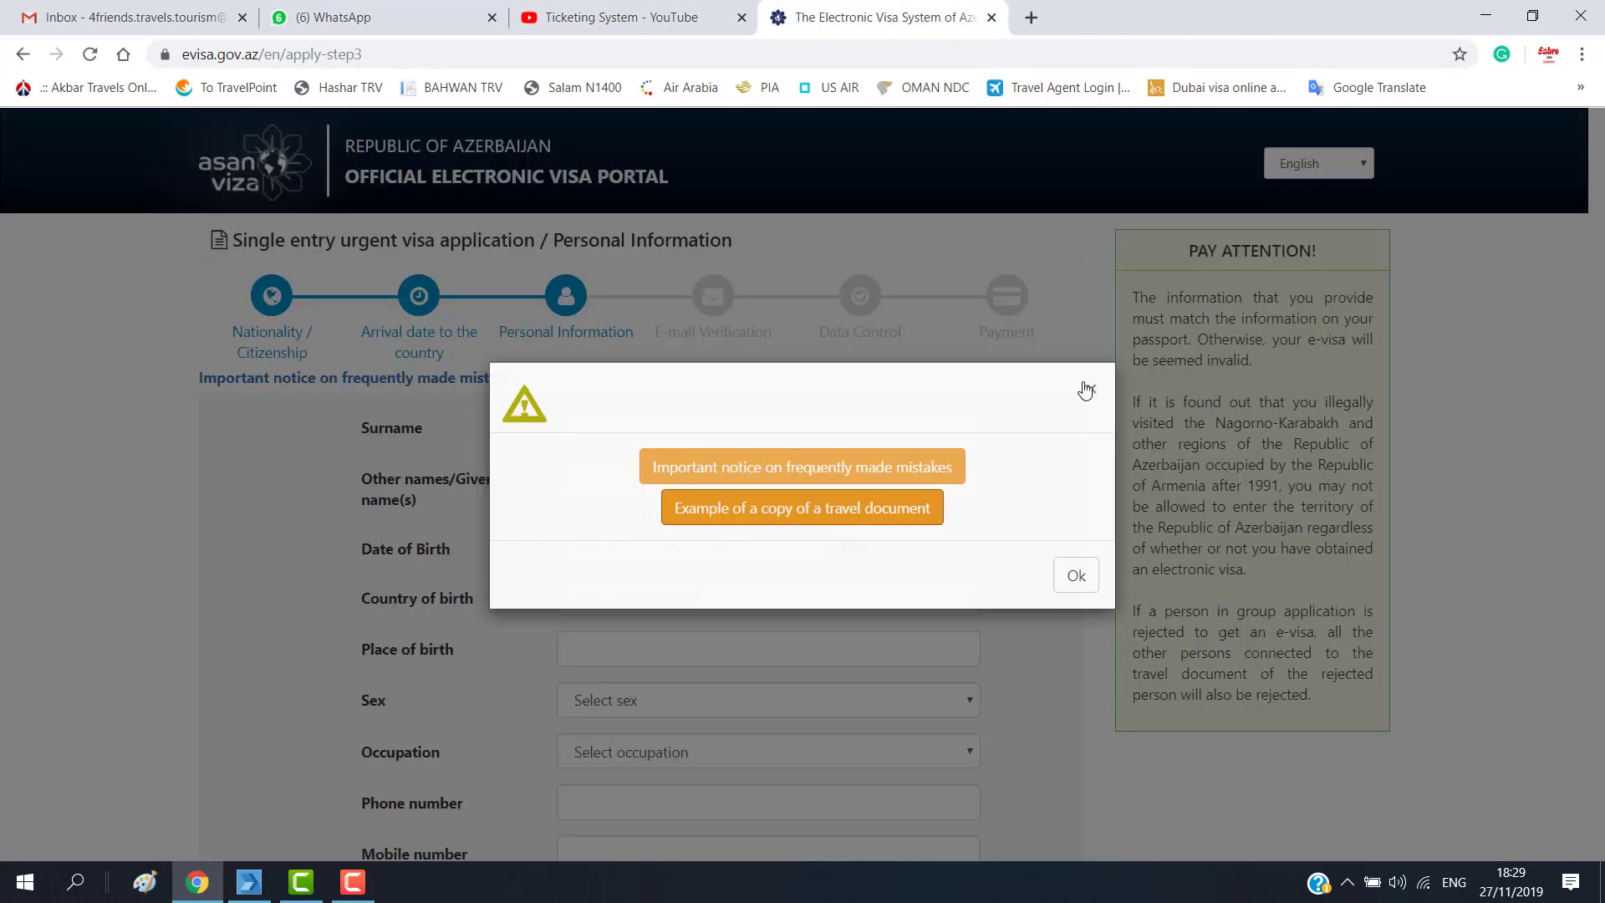
Step: Dismiss the notice and enter the applicant's surname and given names
click(1073, 580)
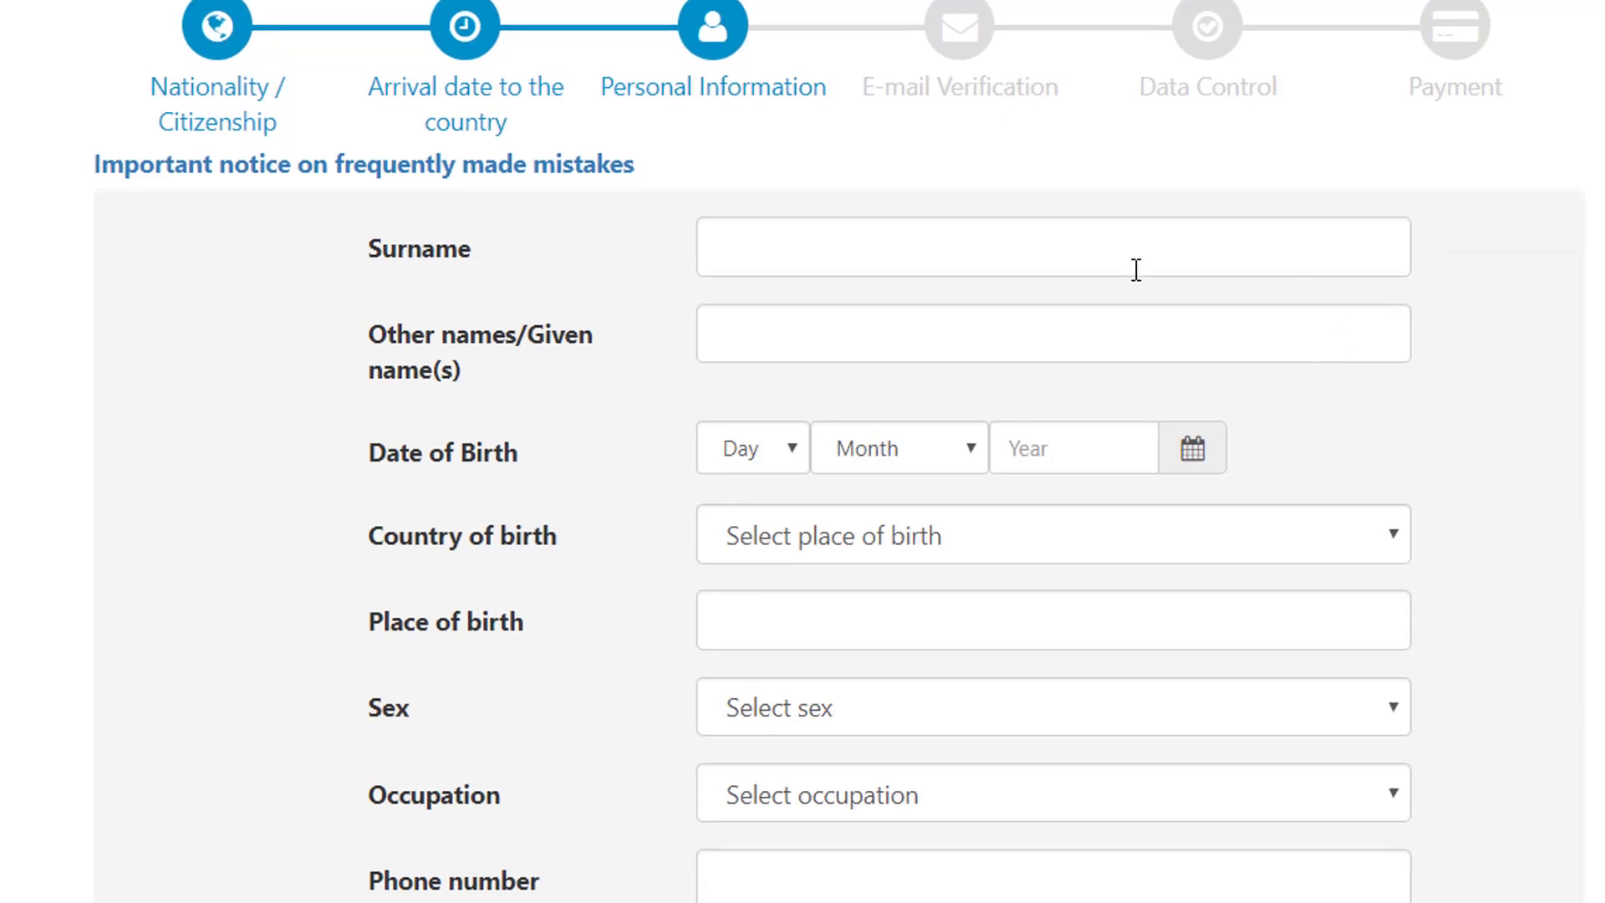
click(773, 424)
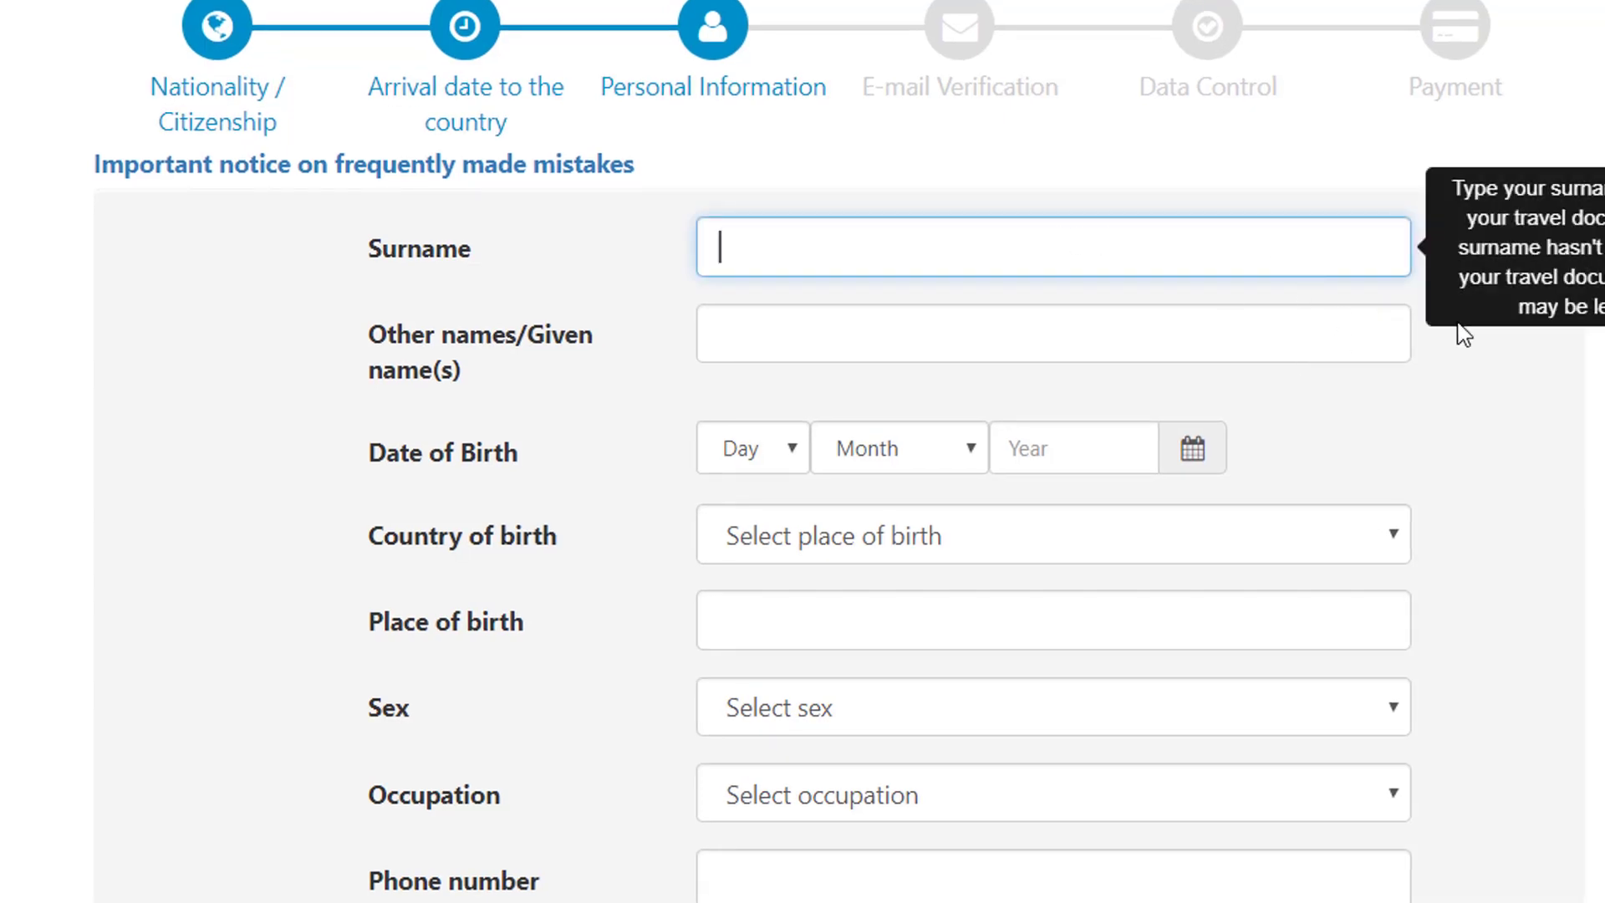
key(Tab)
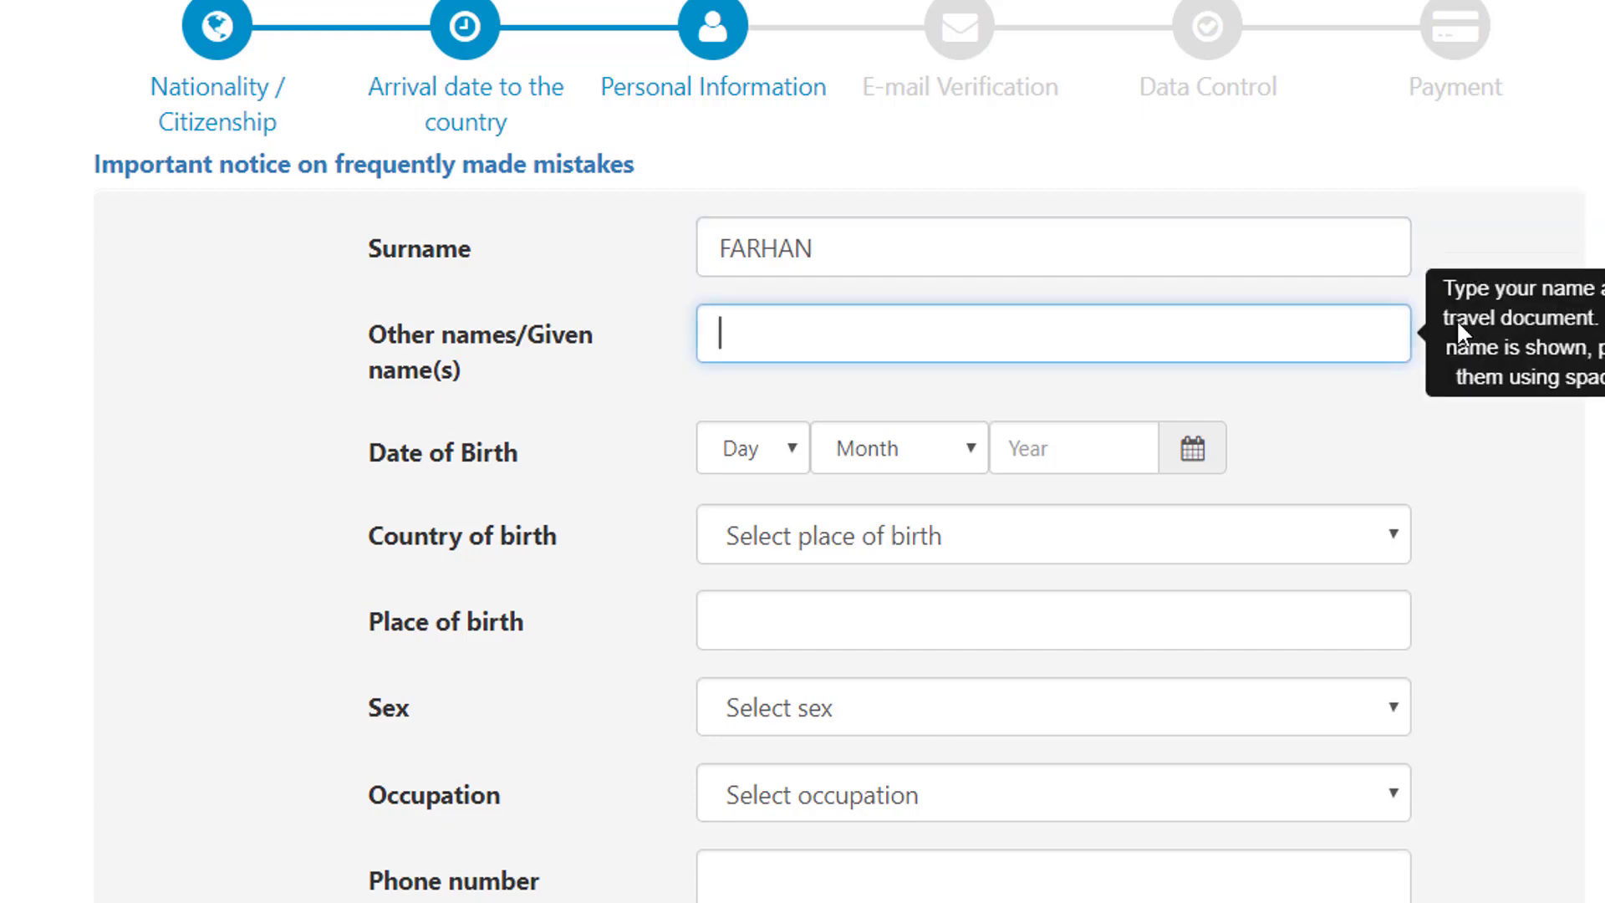
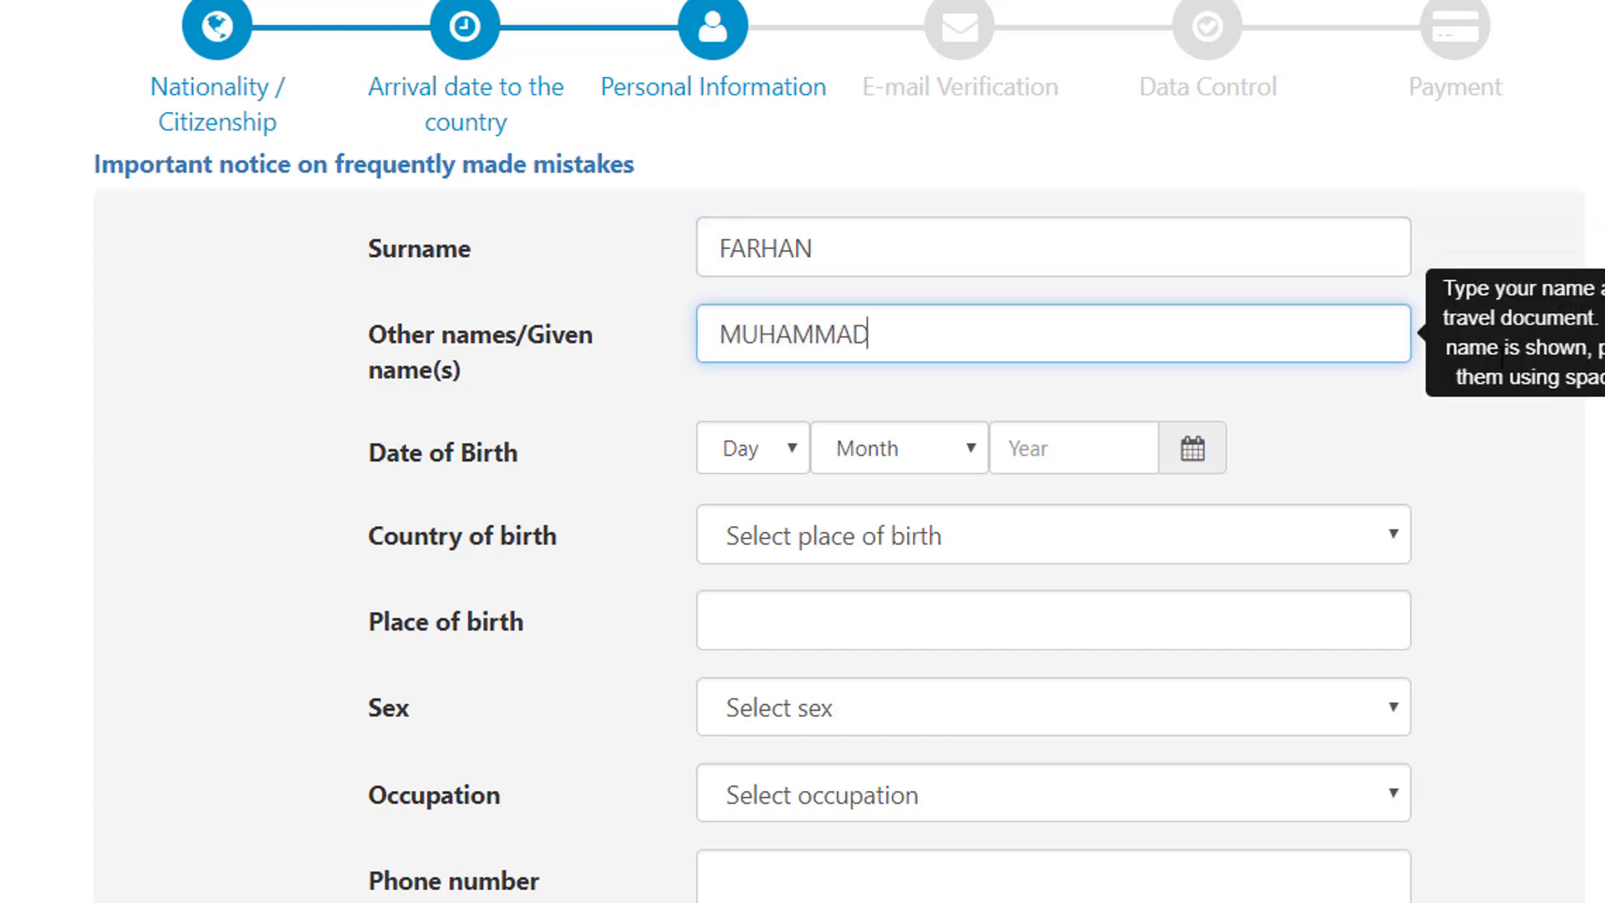
click(796, 452)
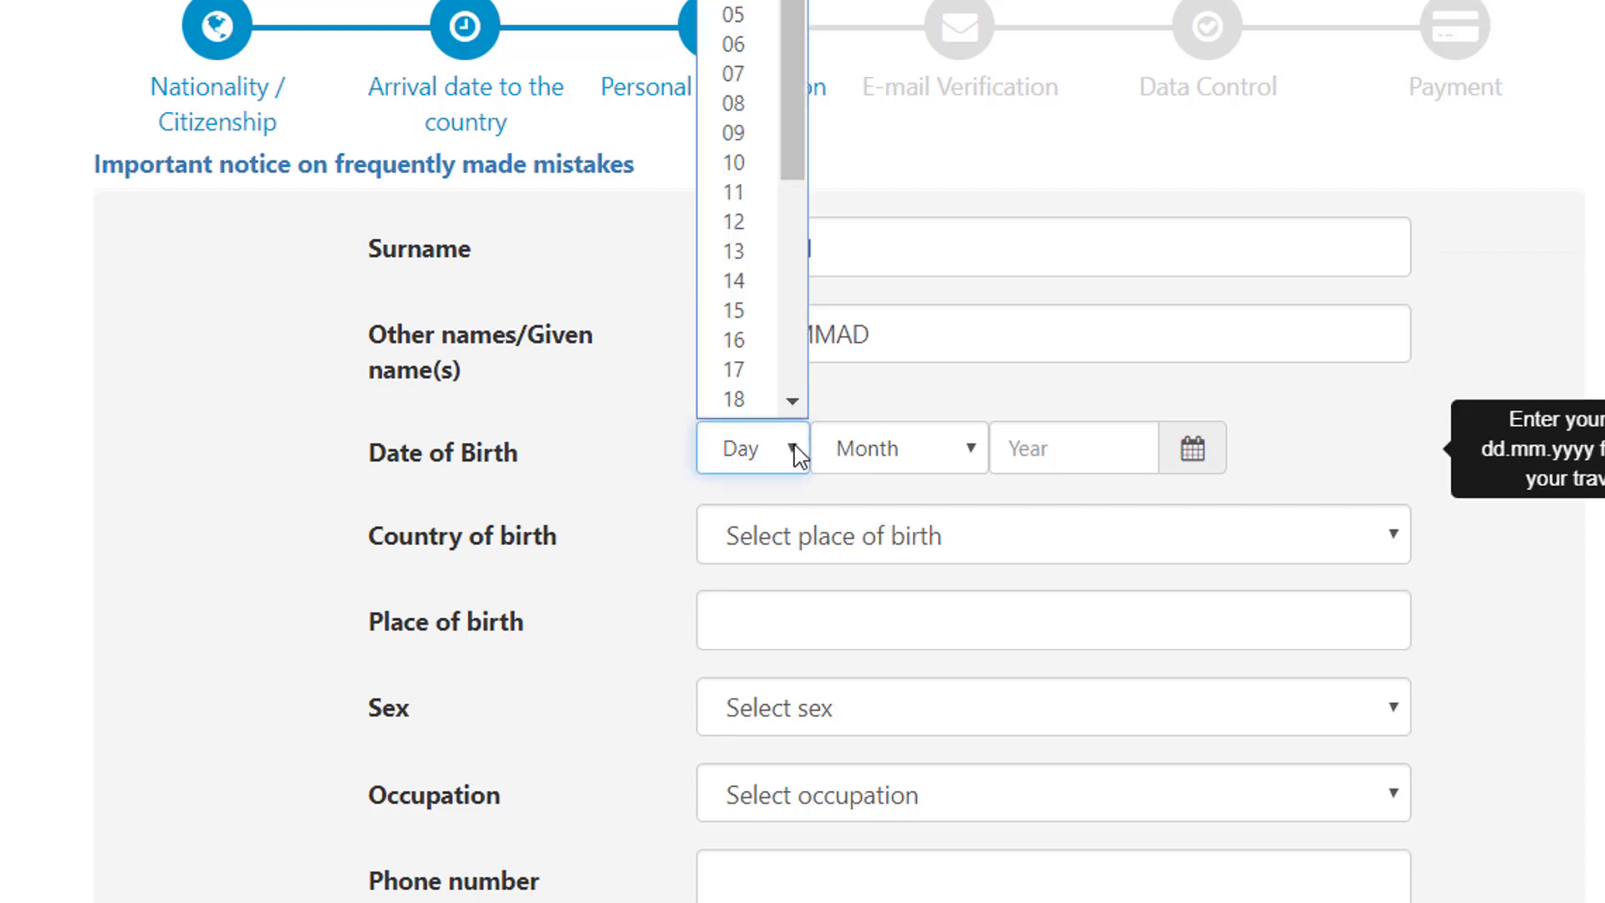
text(15)
key(Return)
click(845, 451)
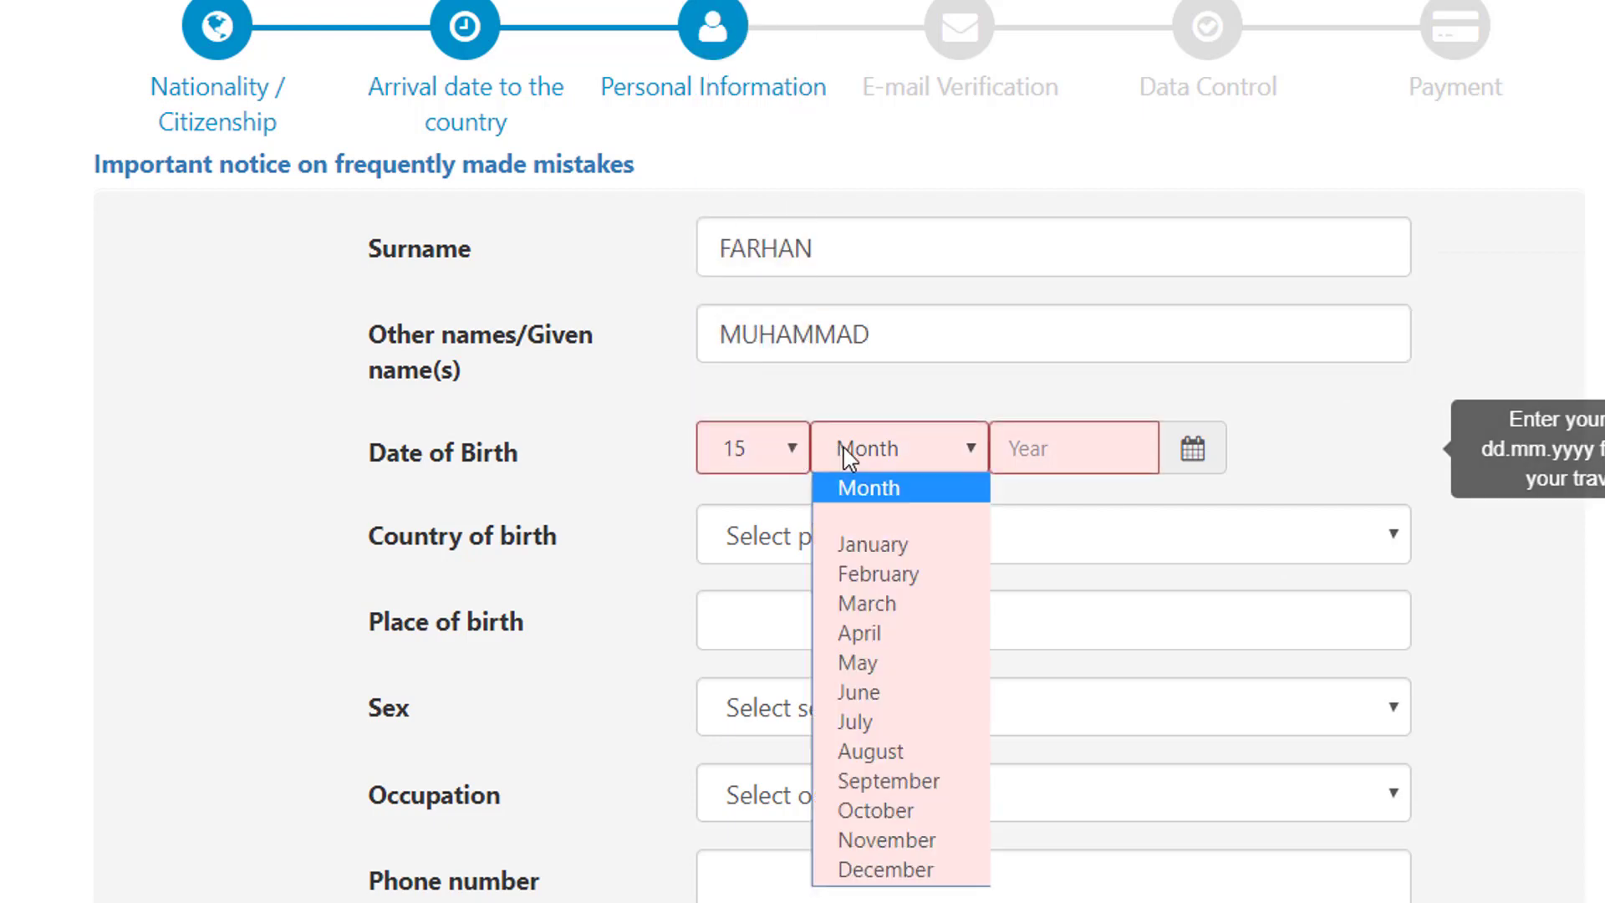
text(s)
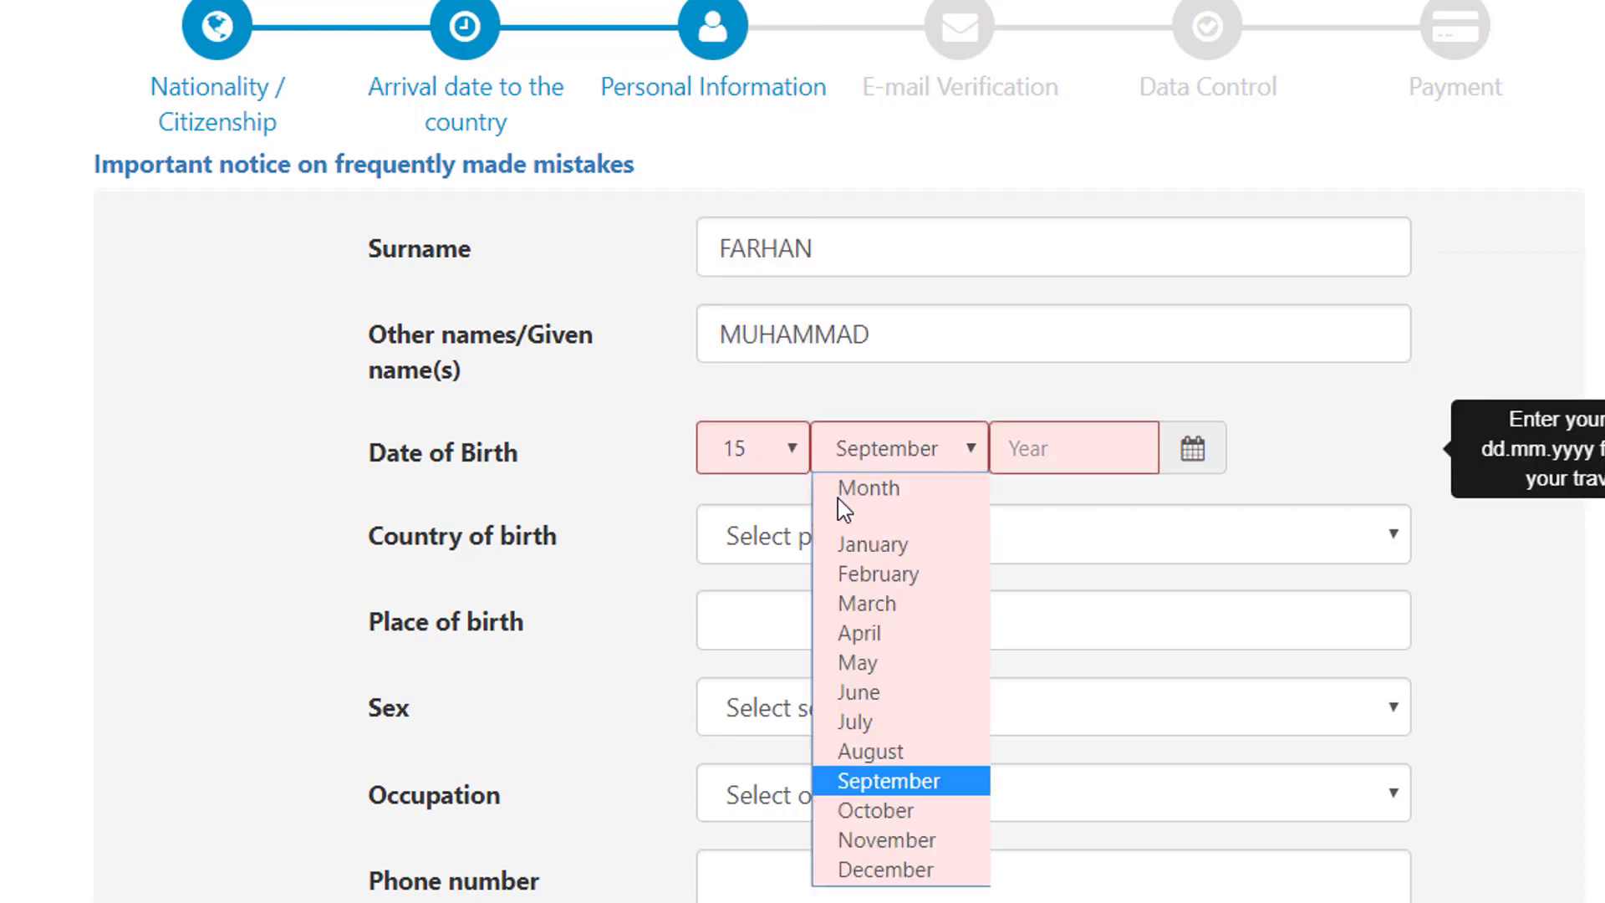
key(Return)
click(1193, 451)
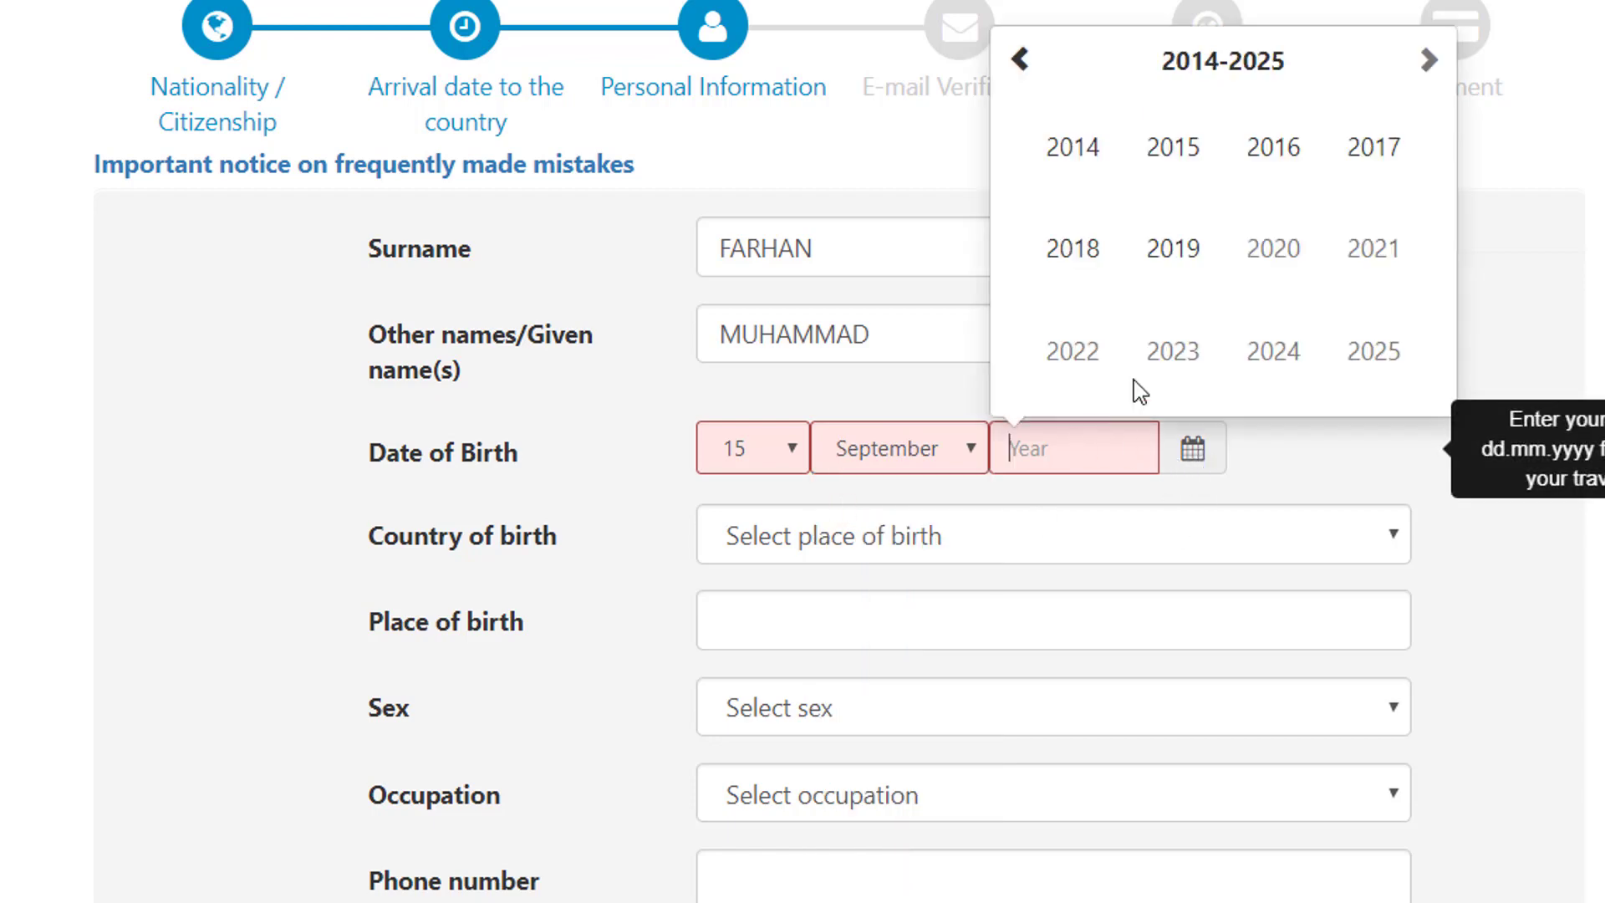
click(1013, 74)
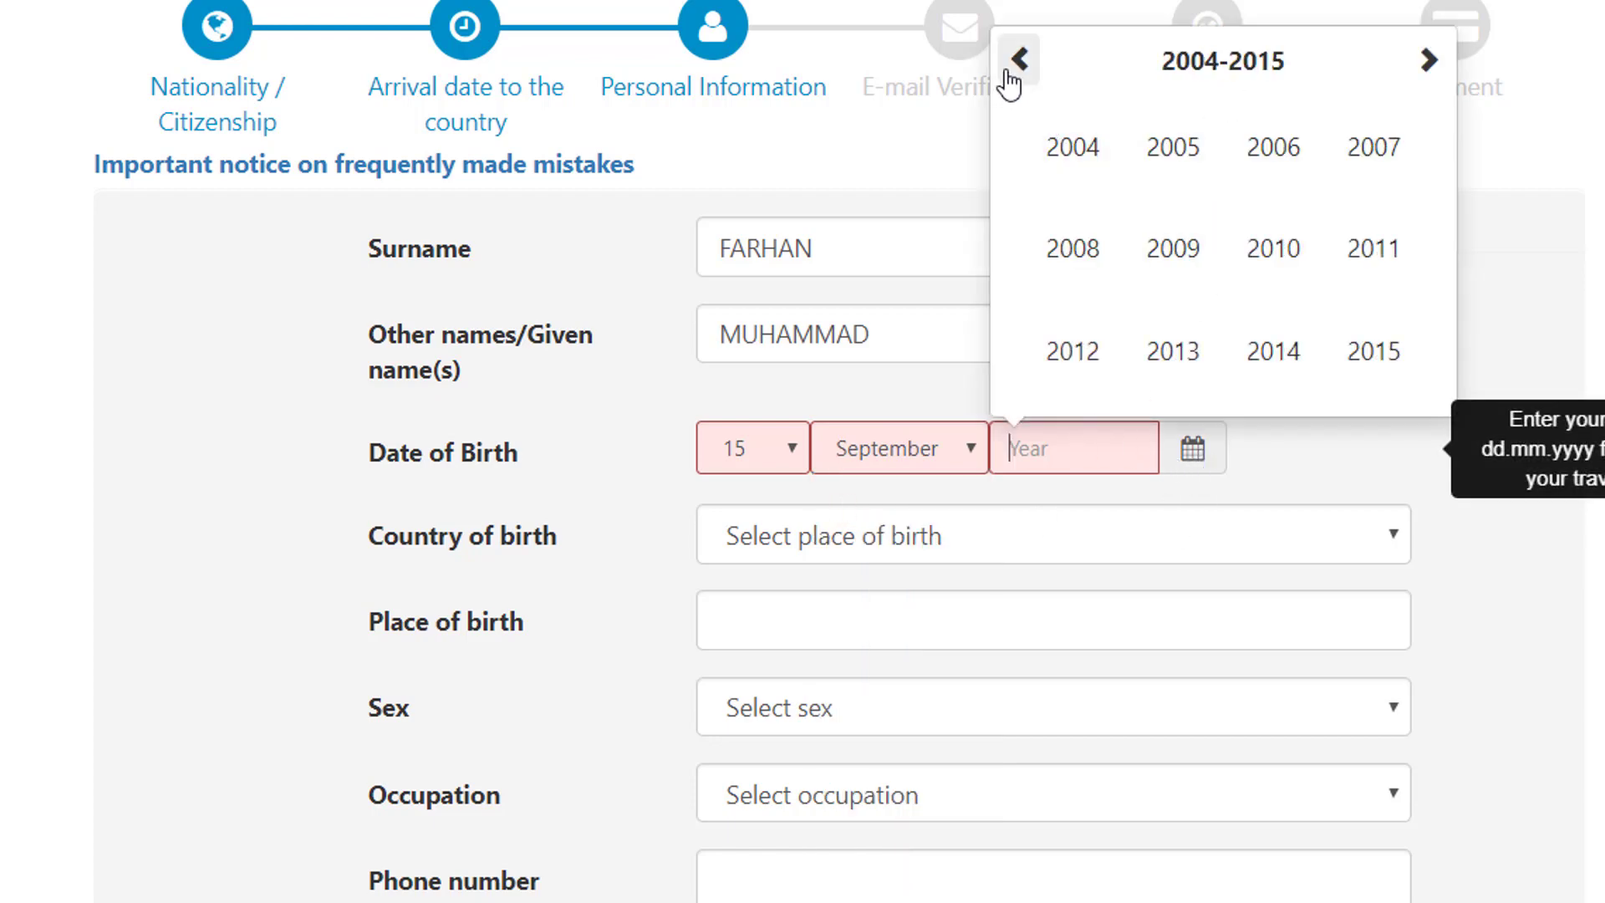
click(1019, 65)
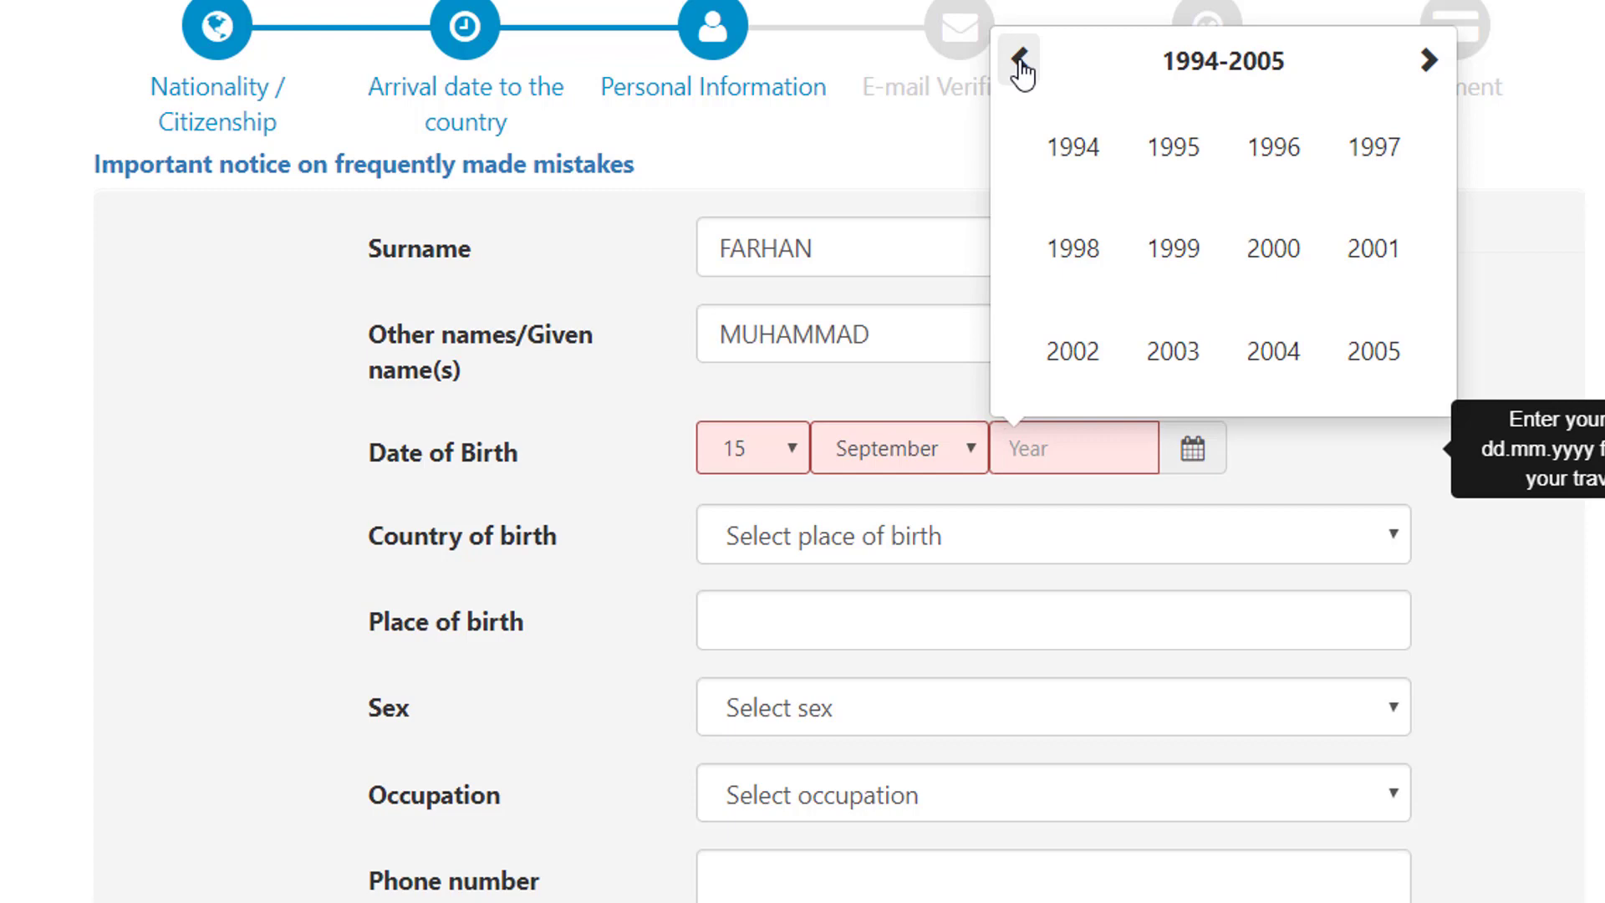
click(1175, 167)
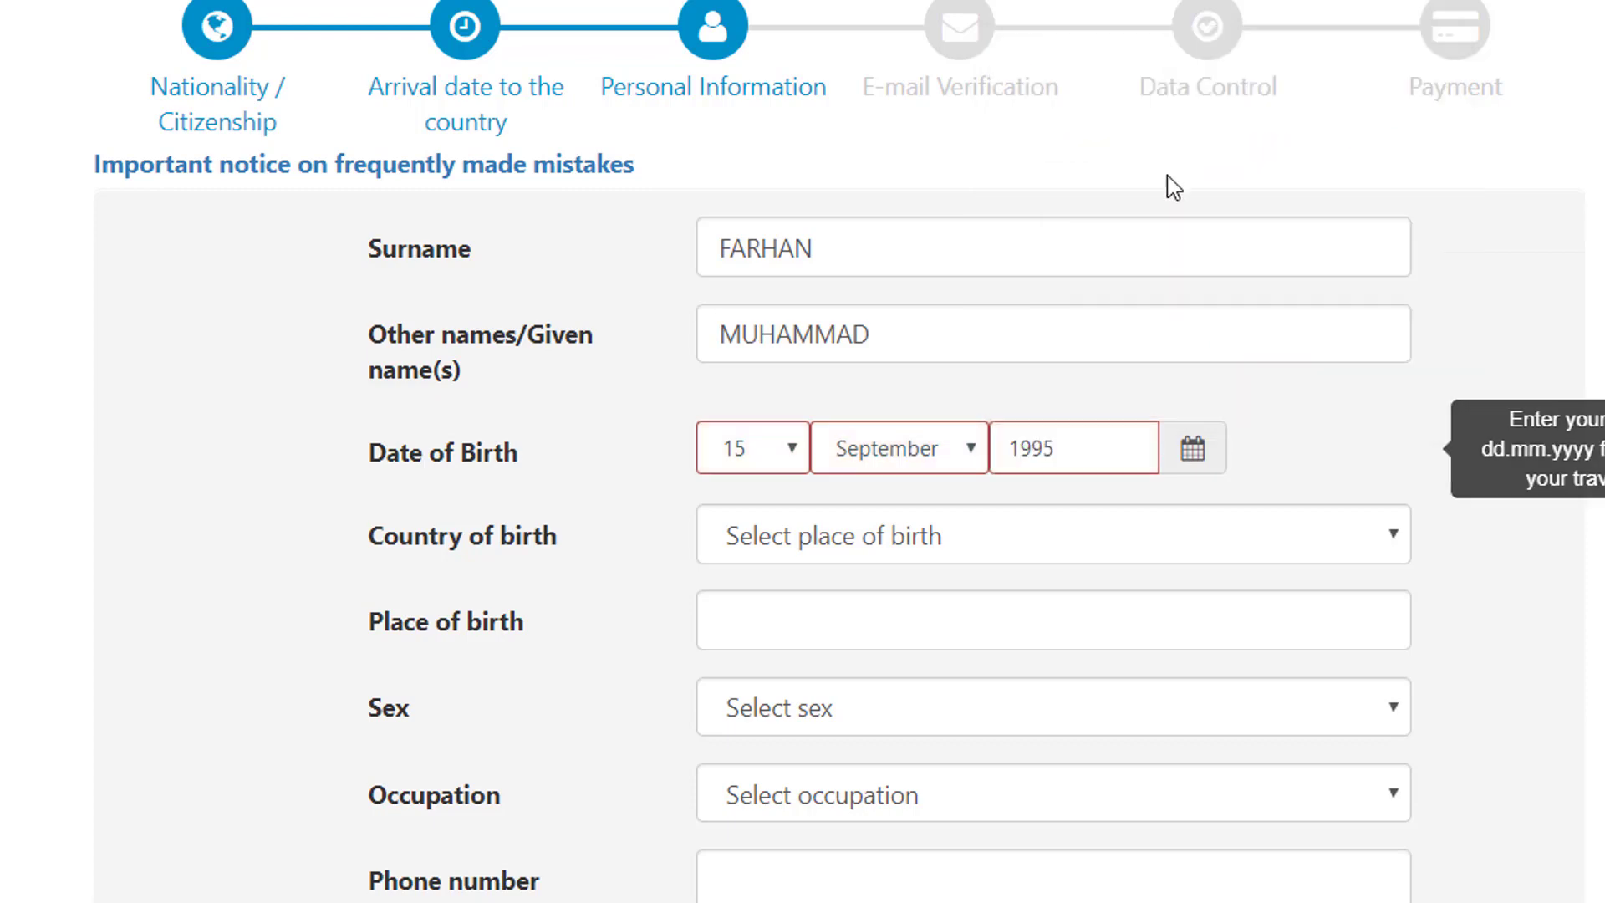
Step: Set the country of birth to Pakistan and the place of birth to GUJRAT
scroll(845, 544, down, 2)
click(954, 359)
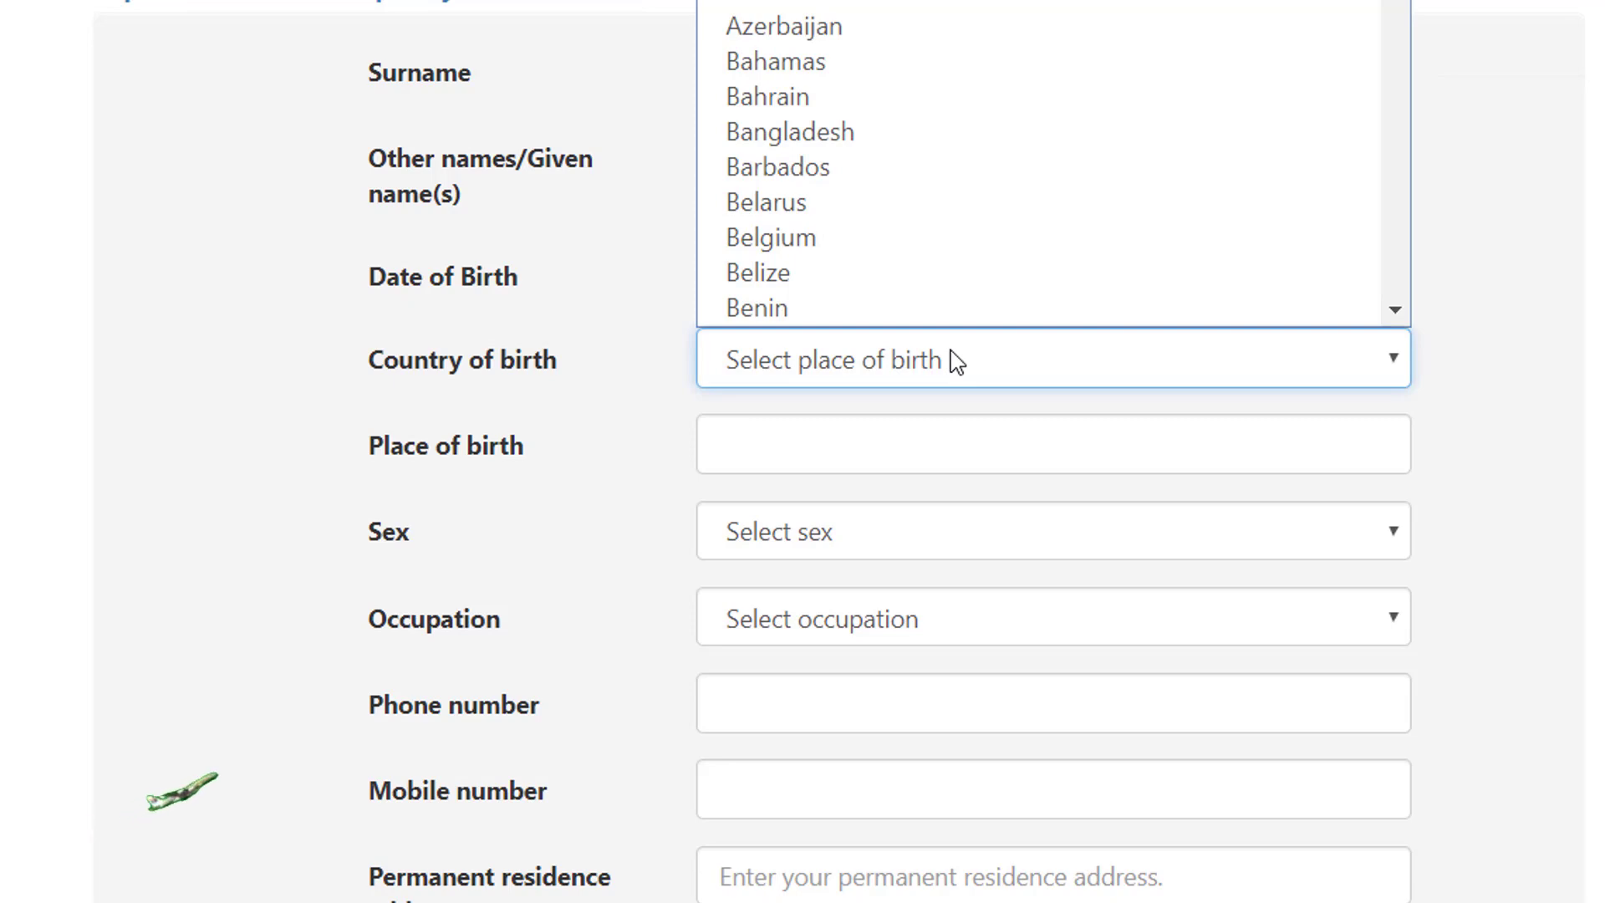
key(p)
key(Return)
click(781, 426)
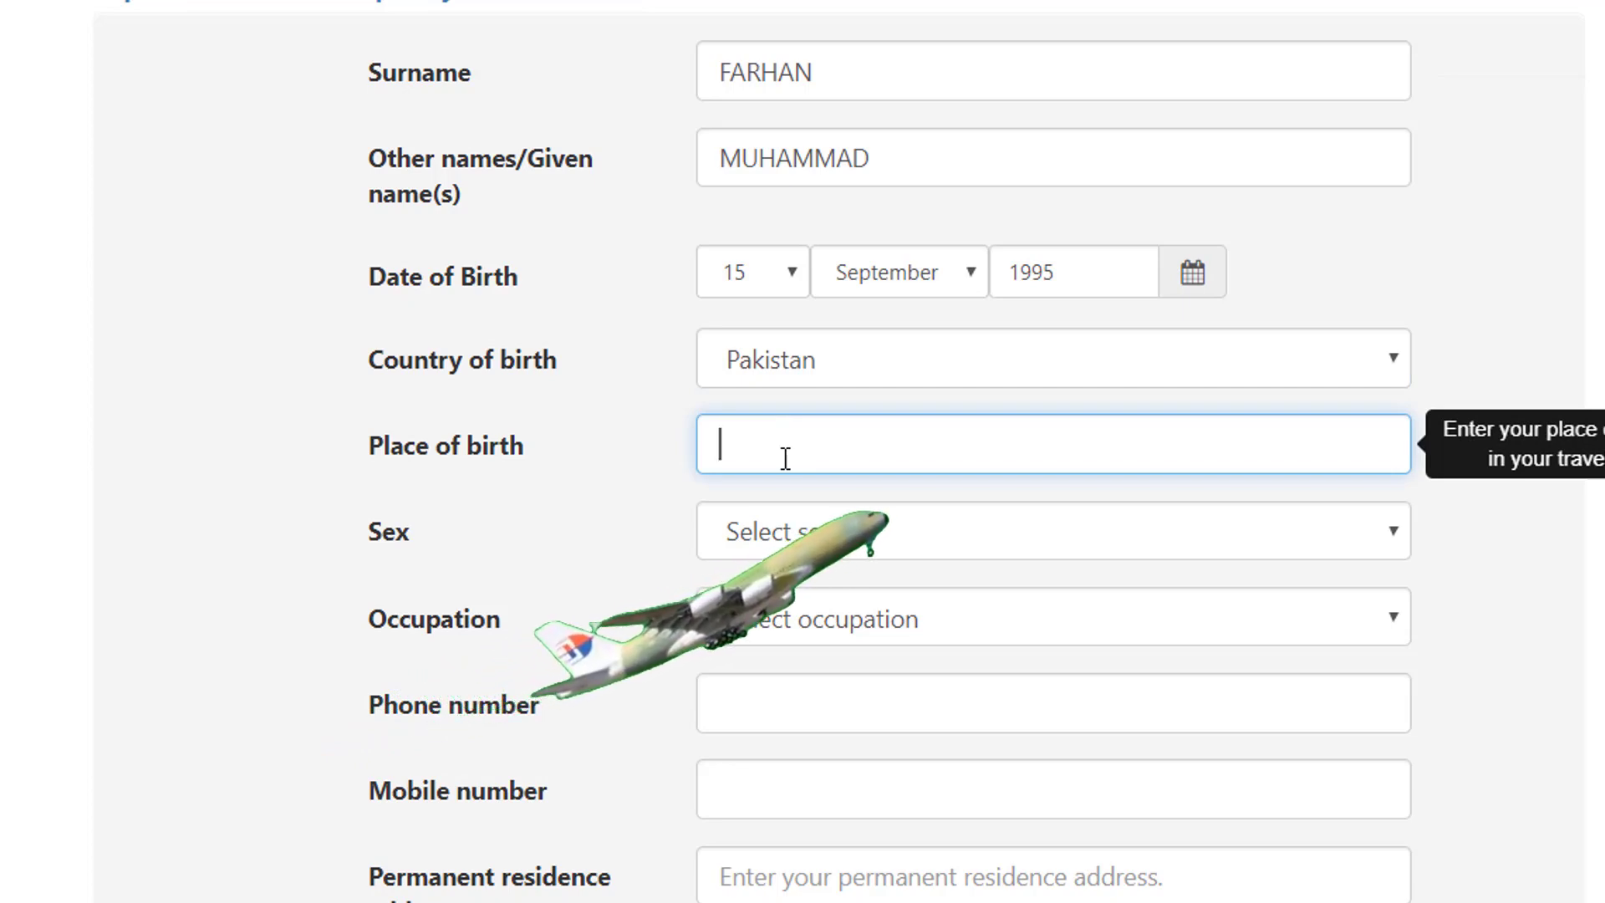
text(GUJRAT)
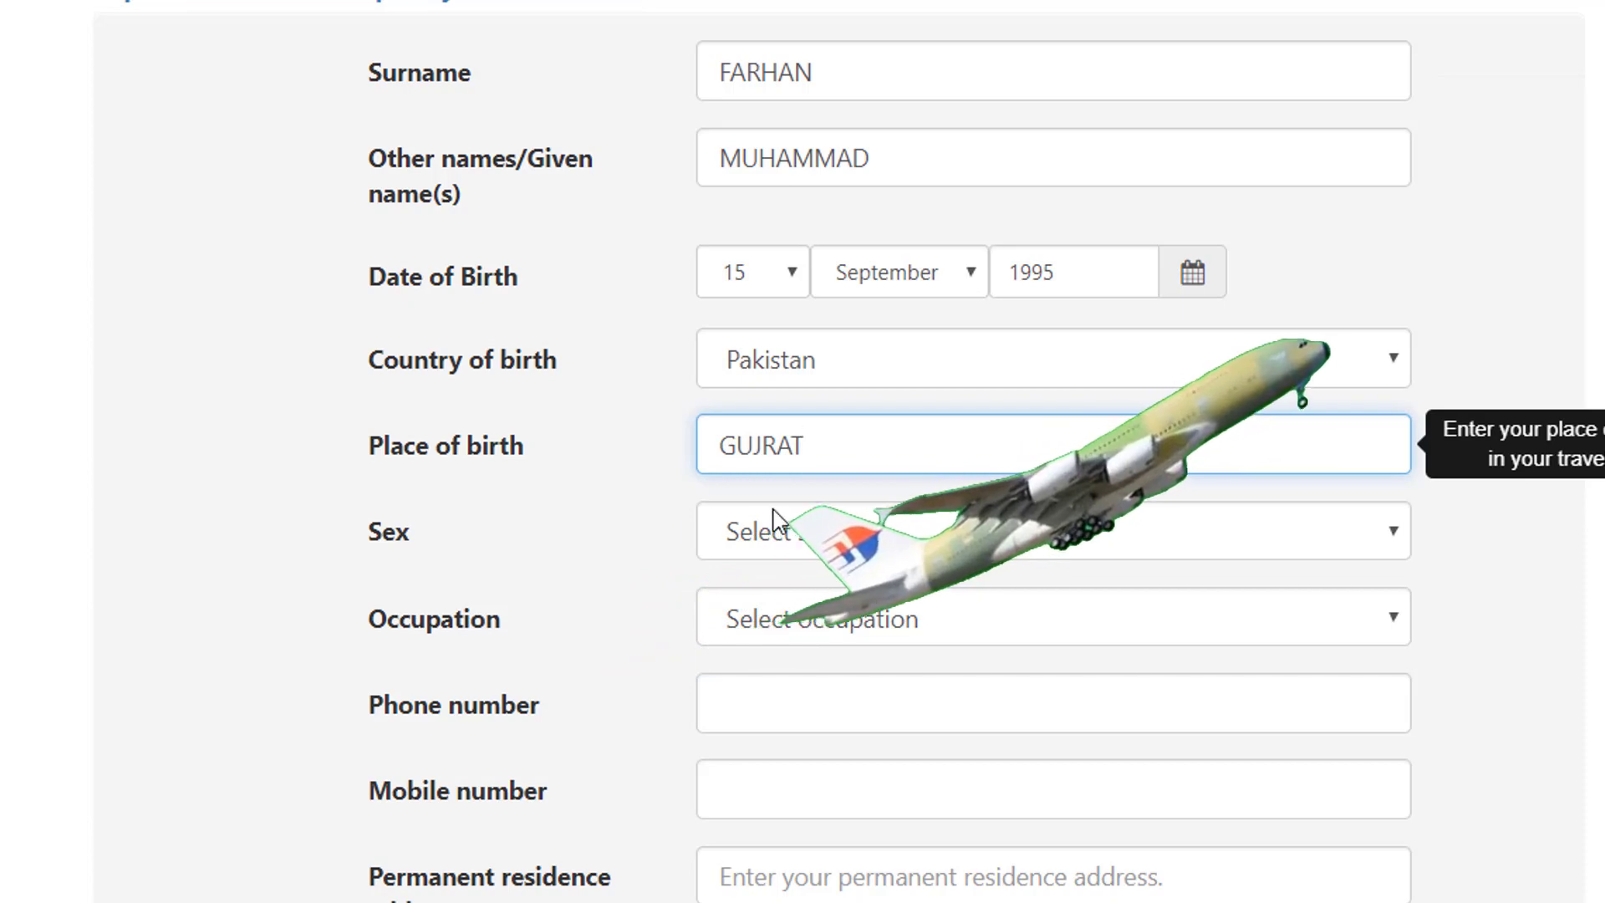
Step: Set the applicant's sex to Male and occupation to Other
click(779, 532)
click(762, 615)
scroll(842, 570, down, 3)
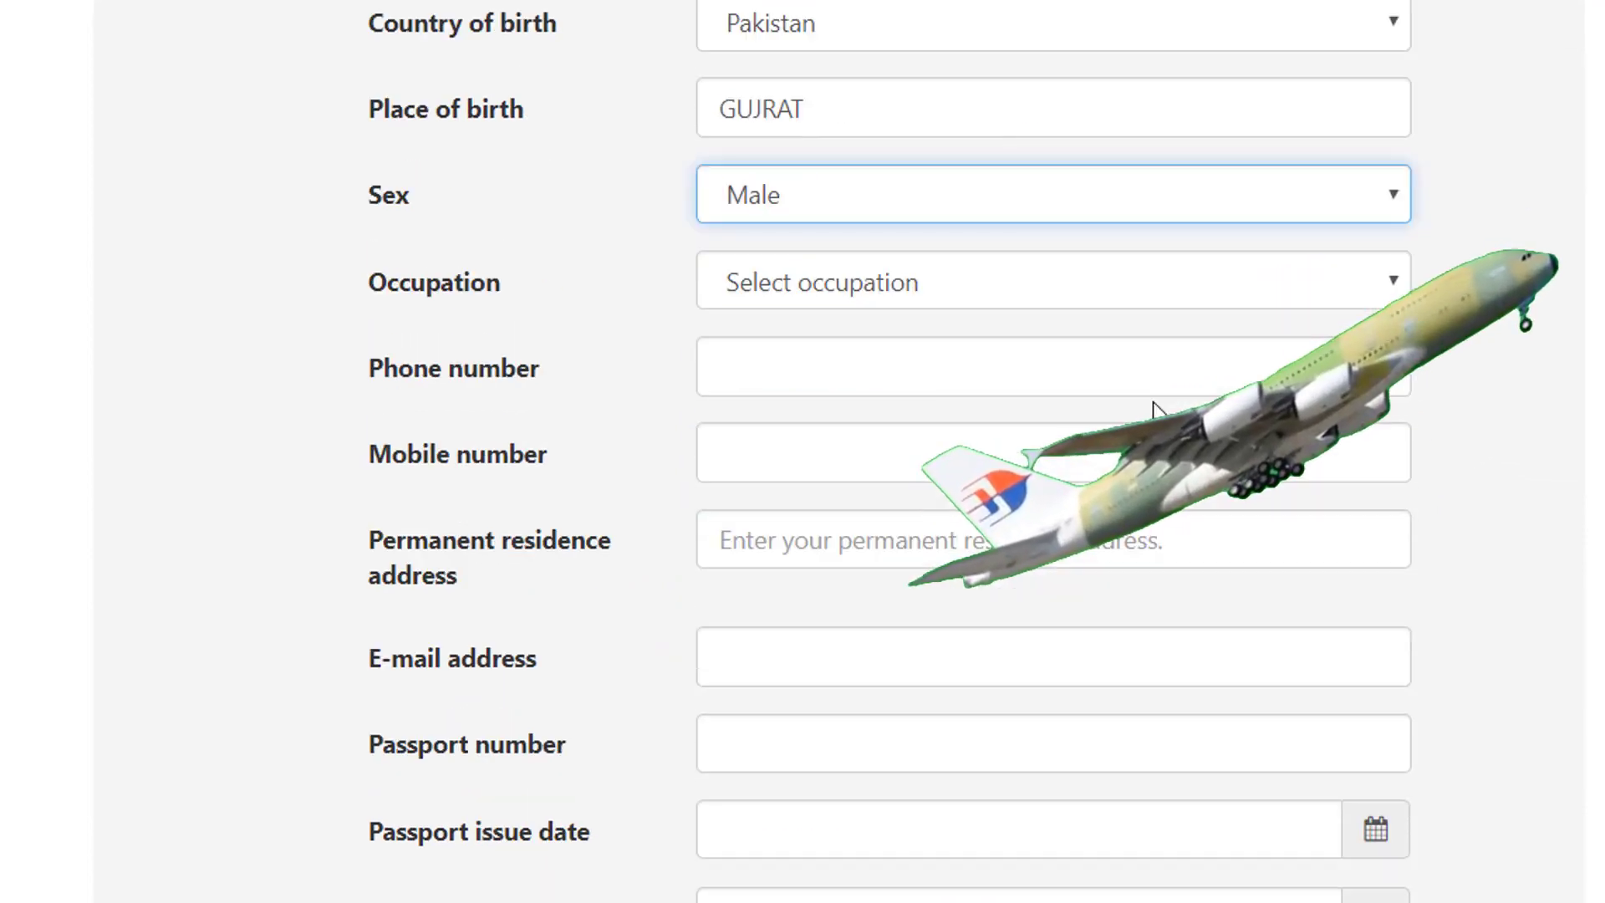
click(826, 299)
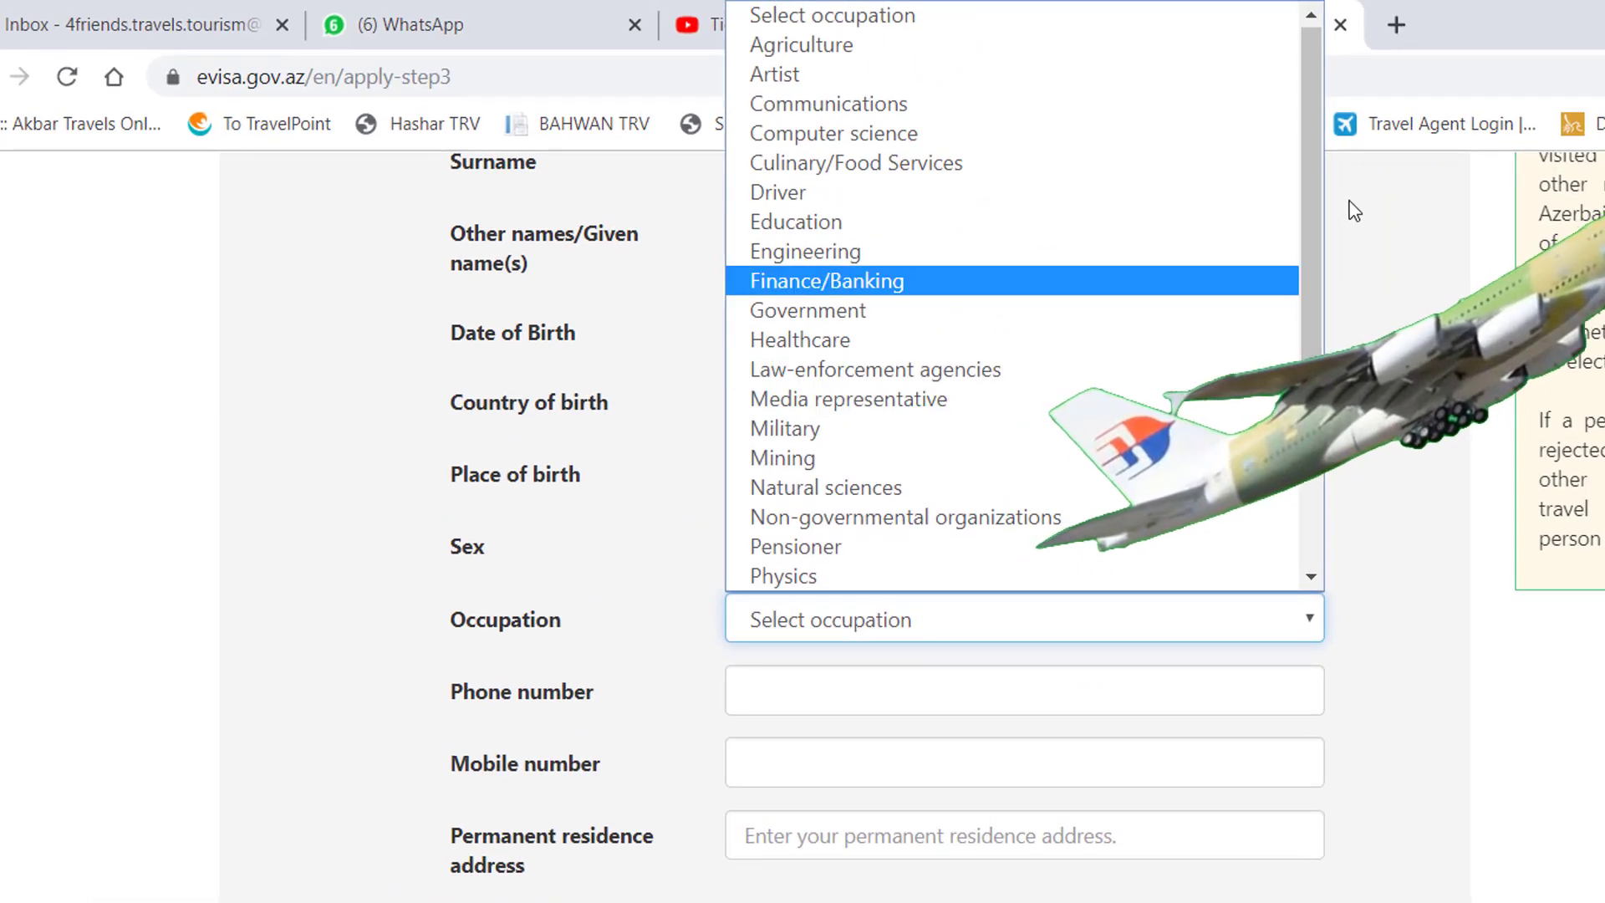
scroll(1324, 250, down, 2)
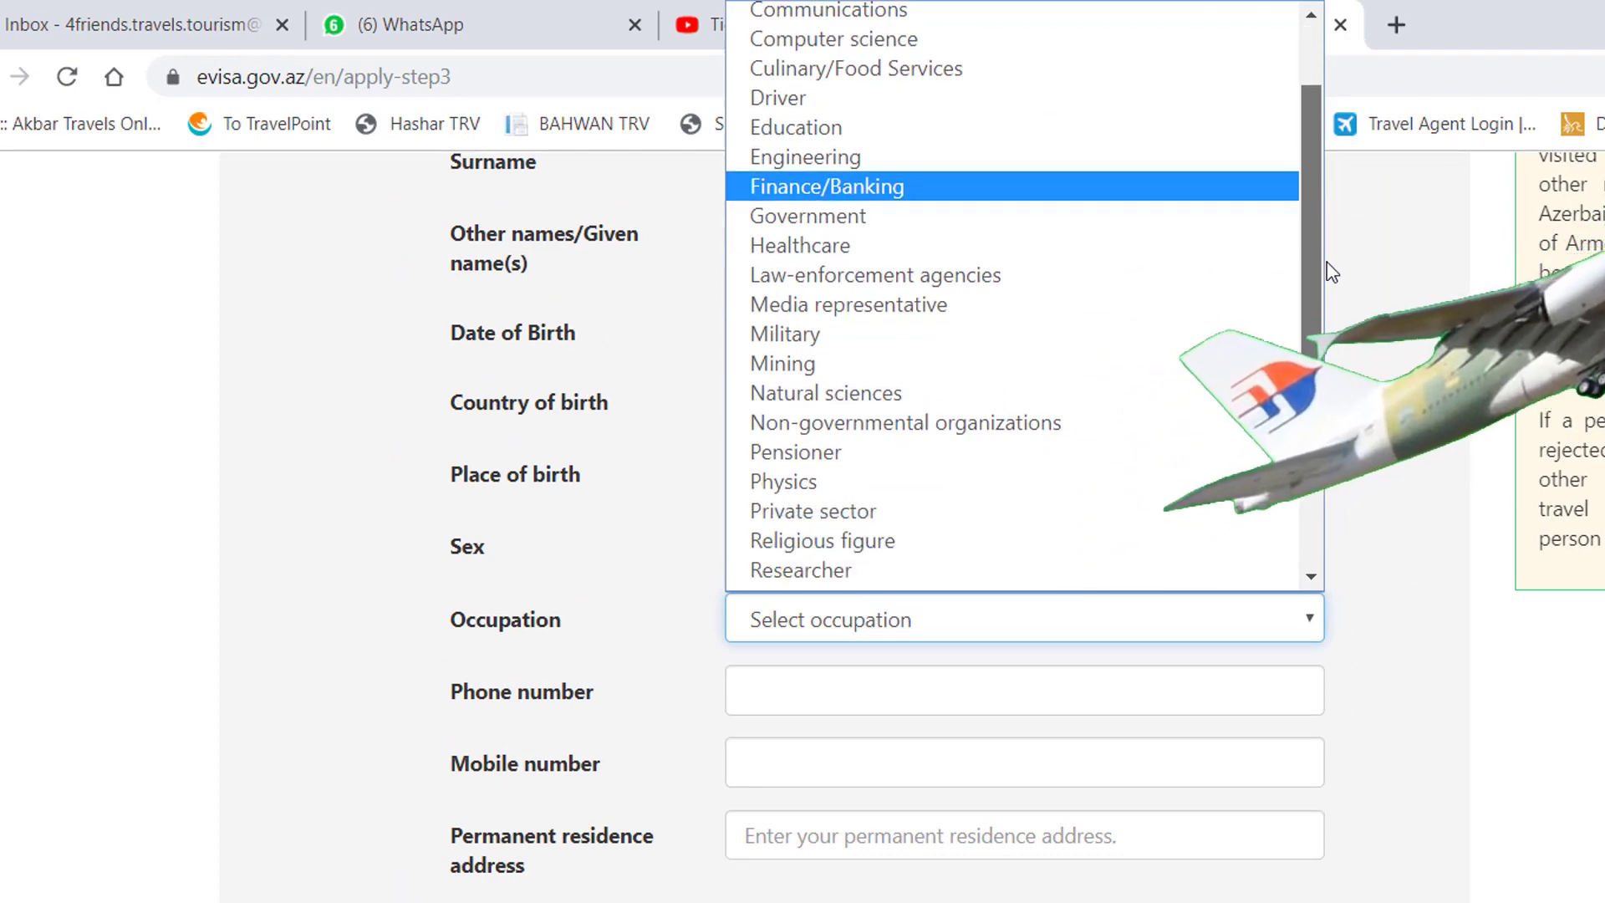
scroll(1285, 161, up, 2)
scroll(1287, 251, down, 3)
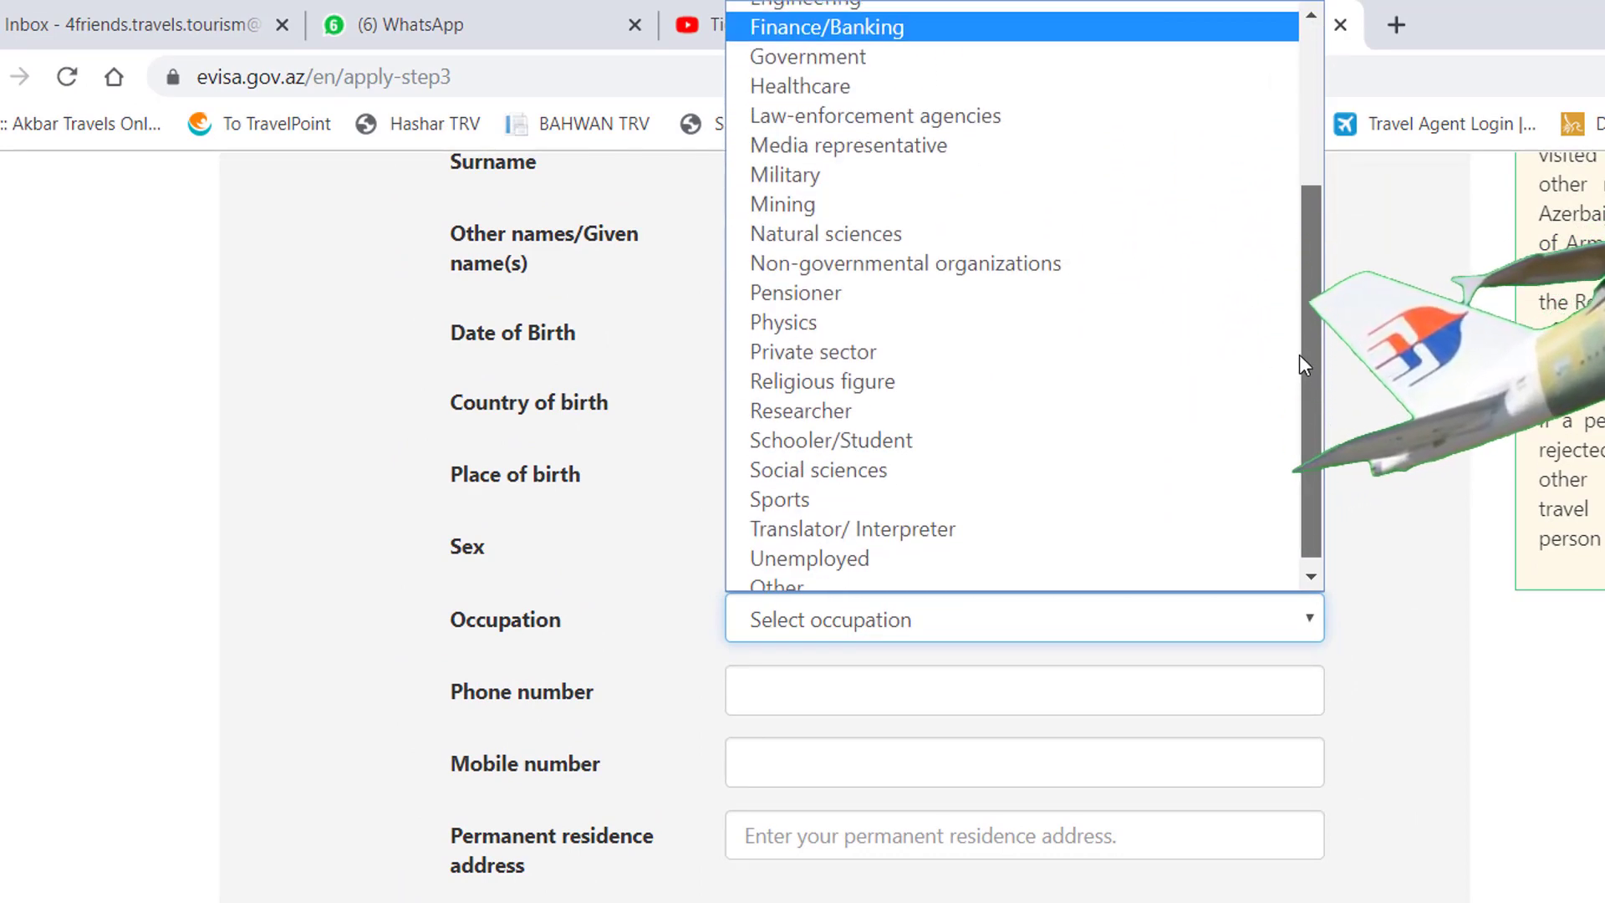
click(793, 575)
Step: Enter the applicant's phone and mobile numbers and type the permanent residence address
click(855, 688)
key(Tab)
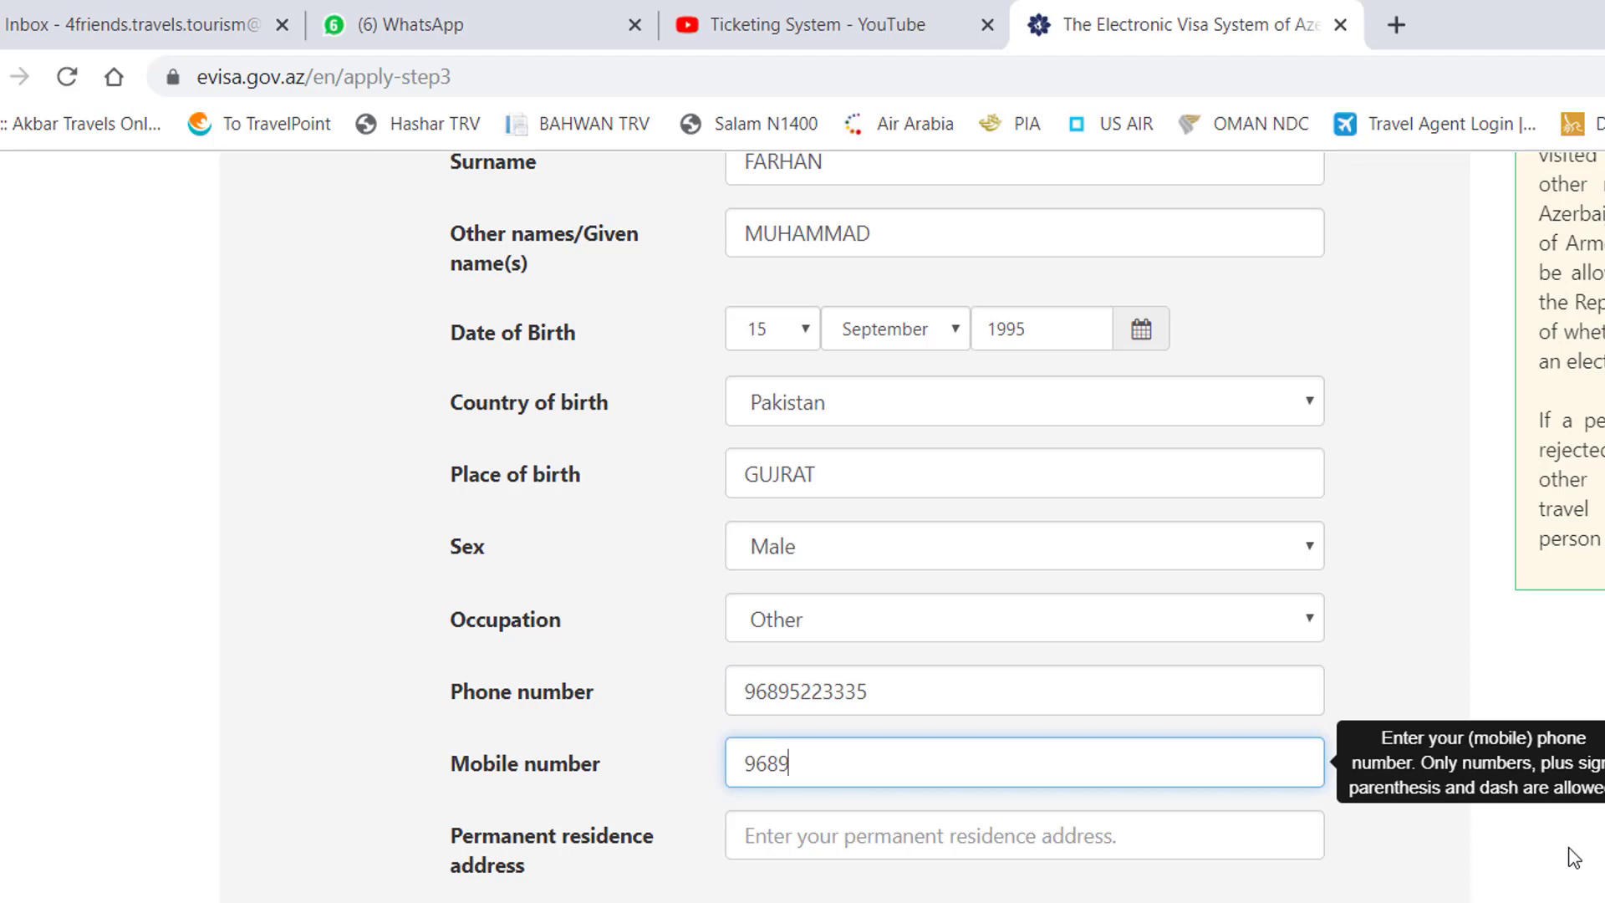
key(Tab)
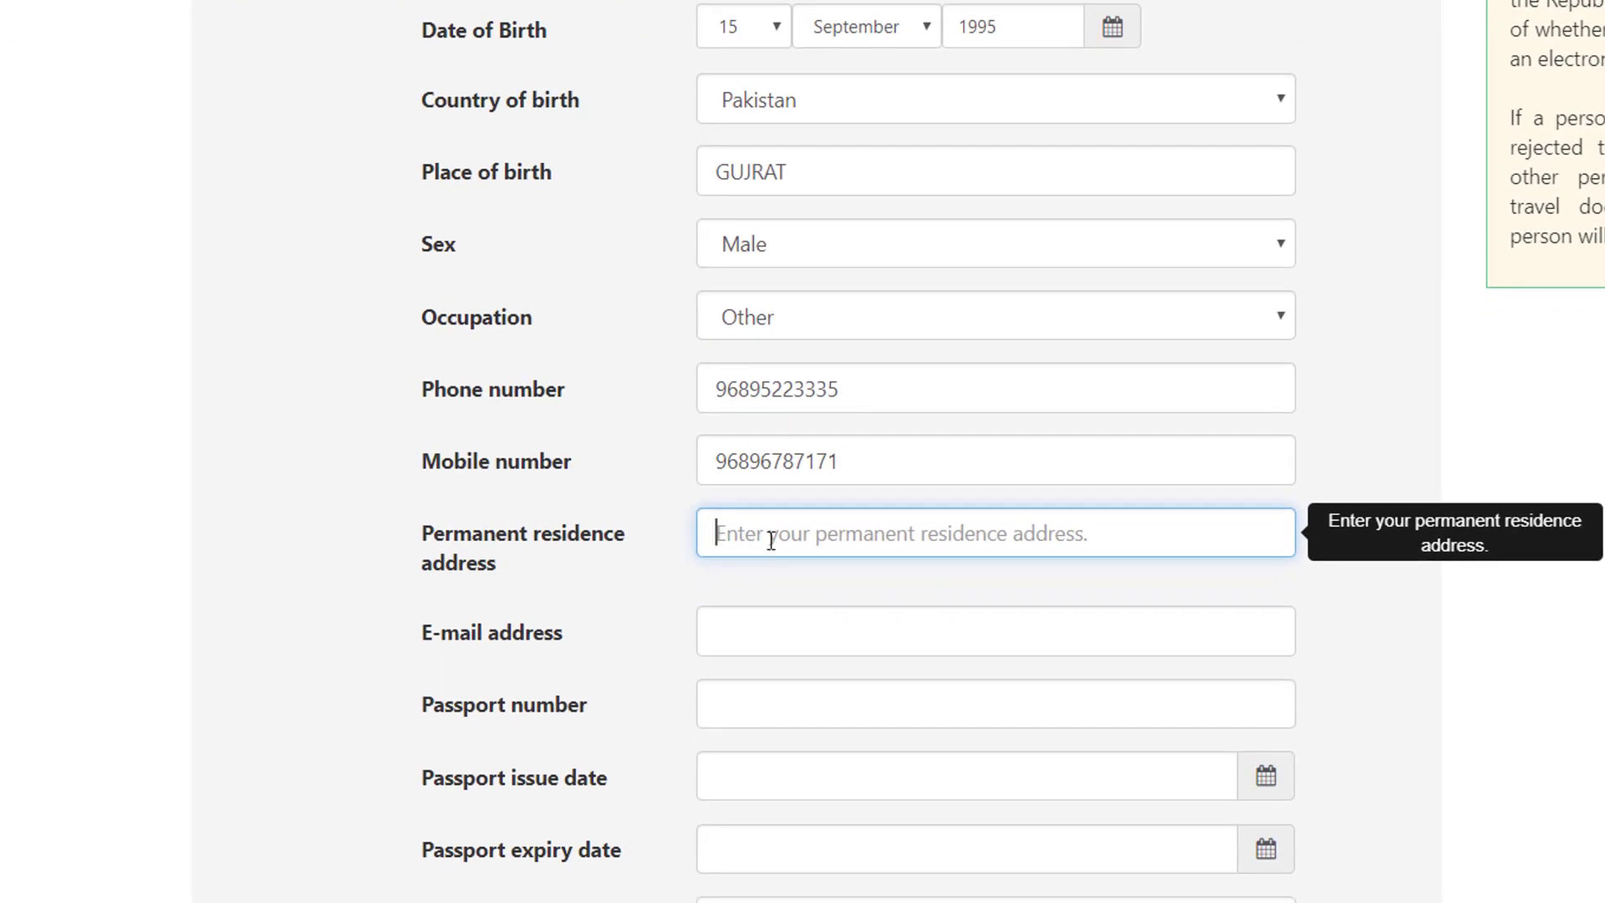
scroll(779, 541, down, 2)
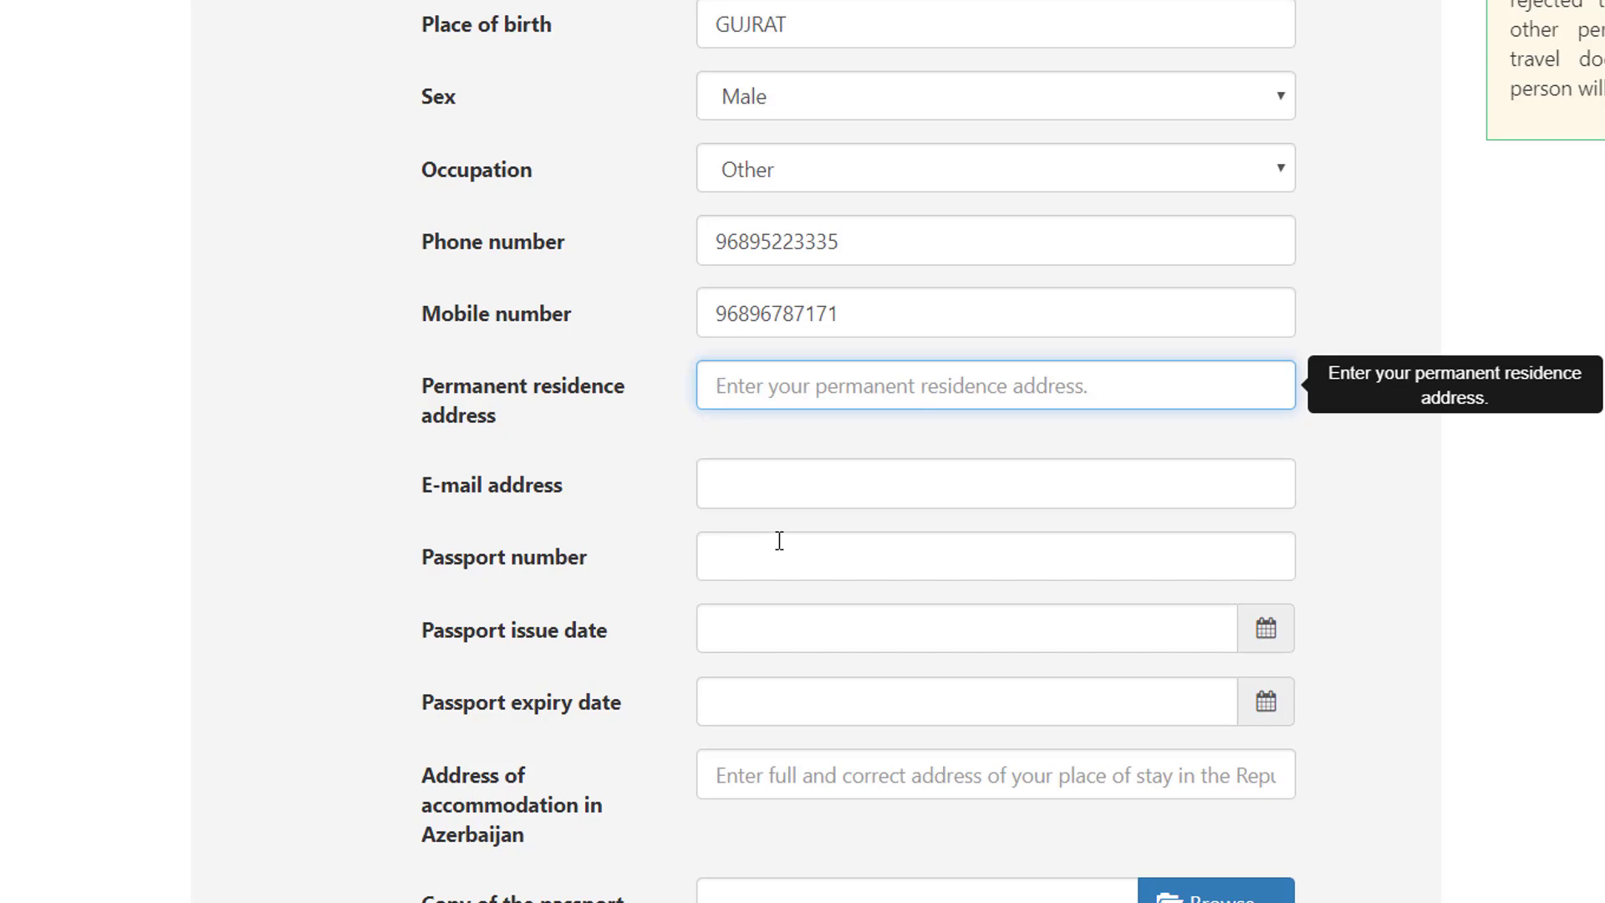
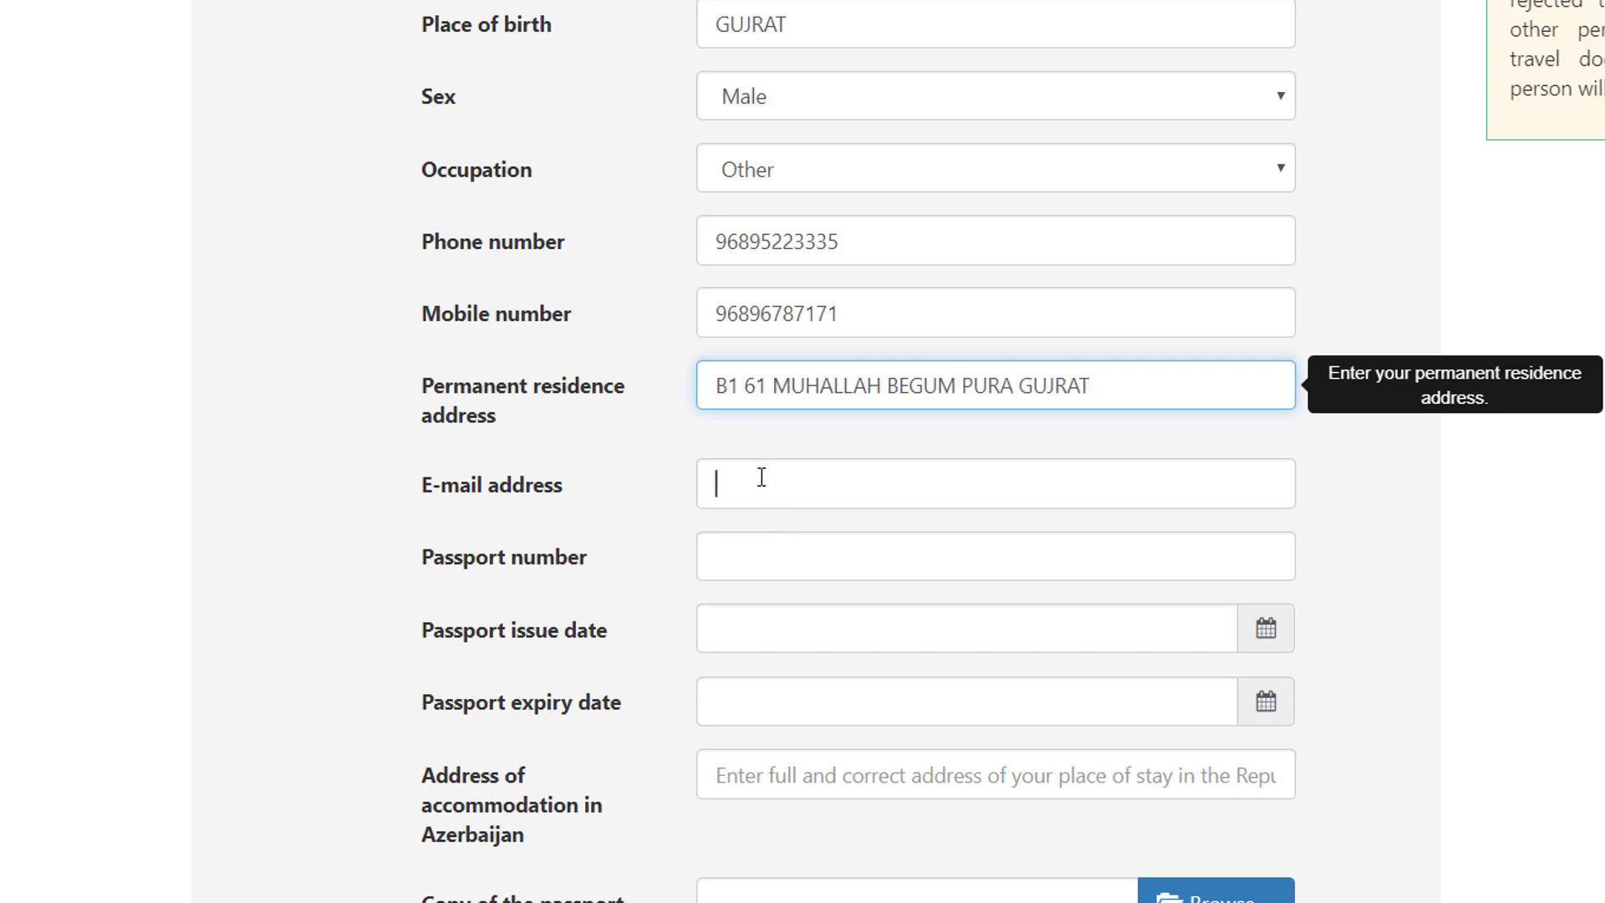
Step: Fill in the contact e-mail address and the passport number
click(760, 473)
scroll(1412, 595, down, 3)
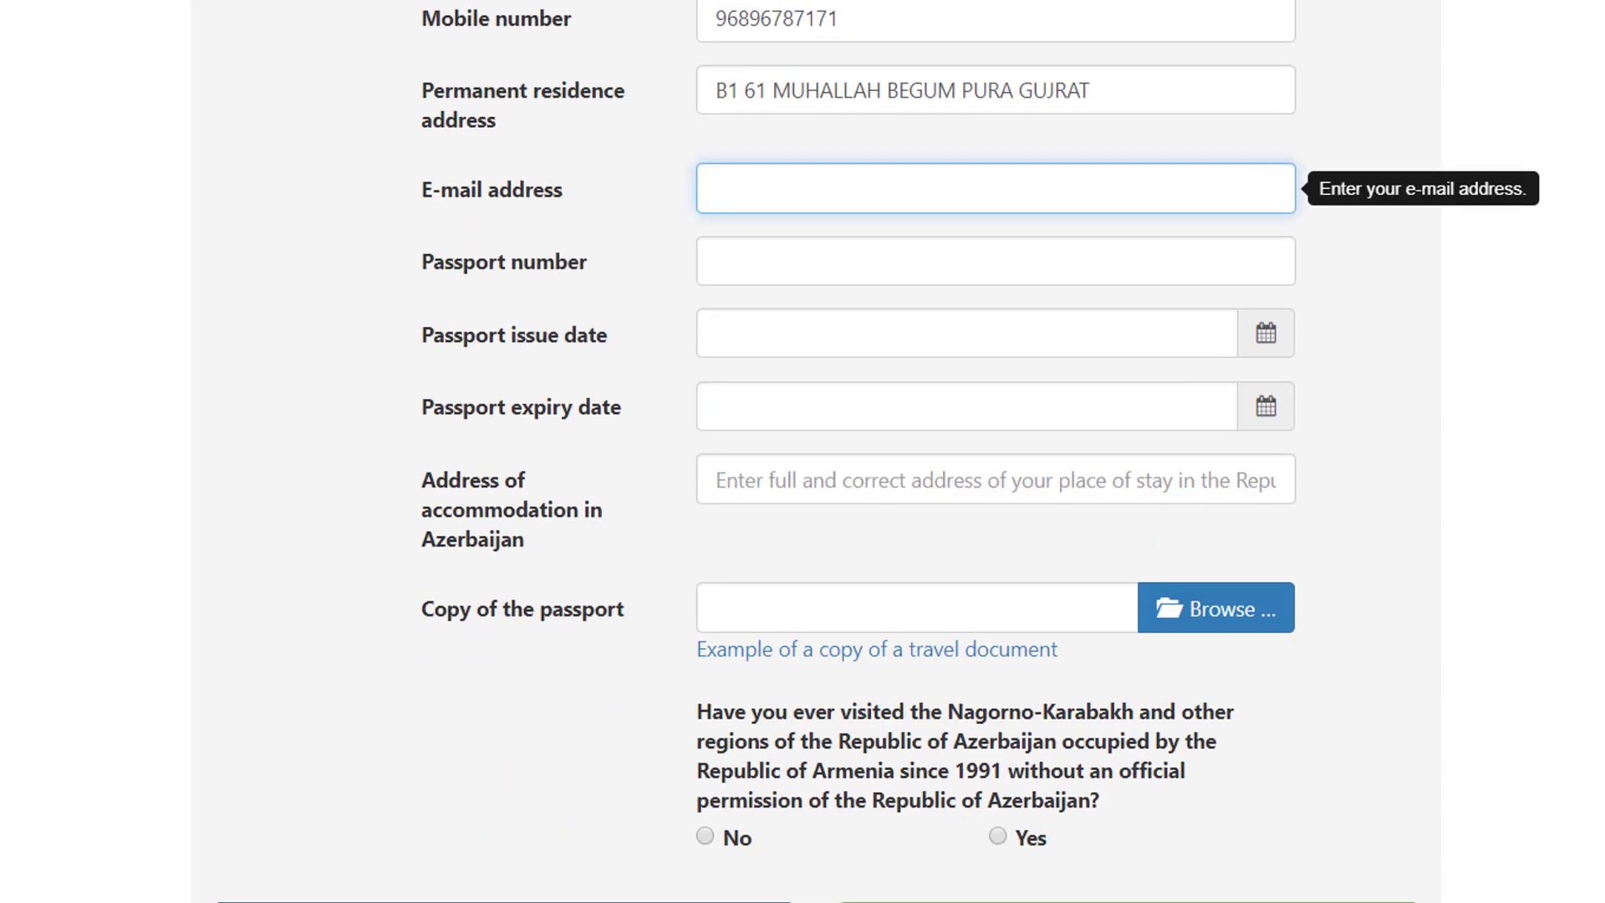
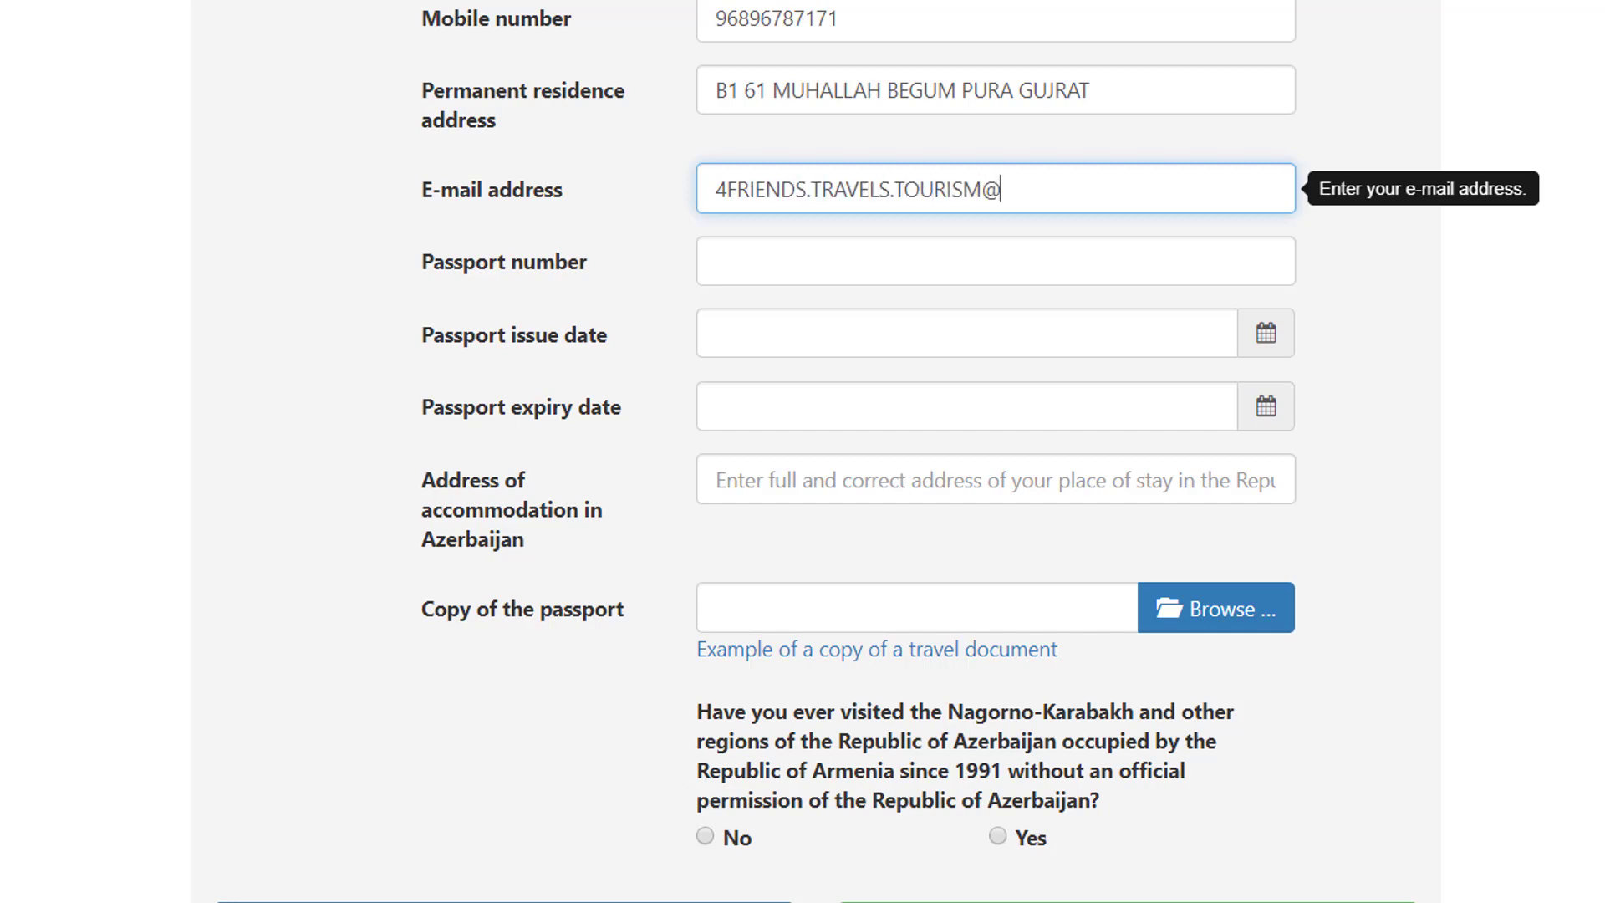
key(Tab)
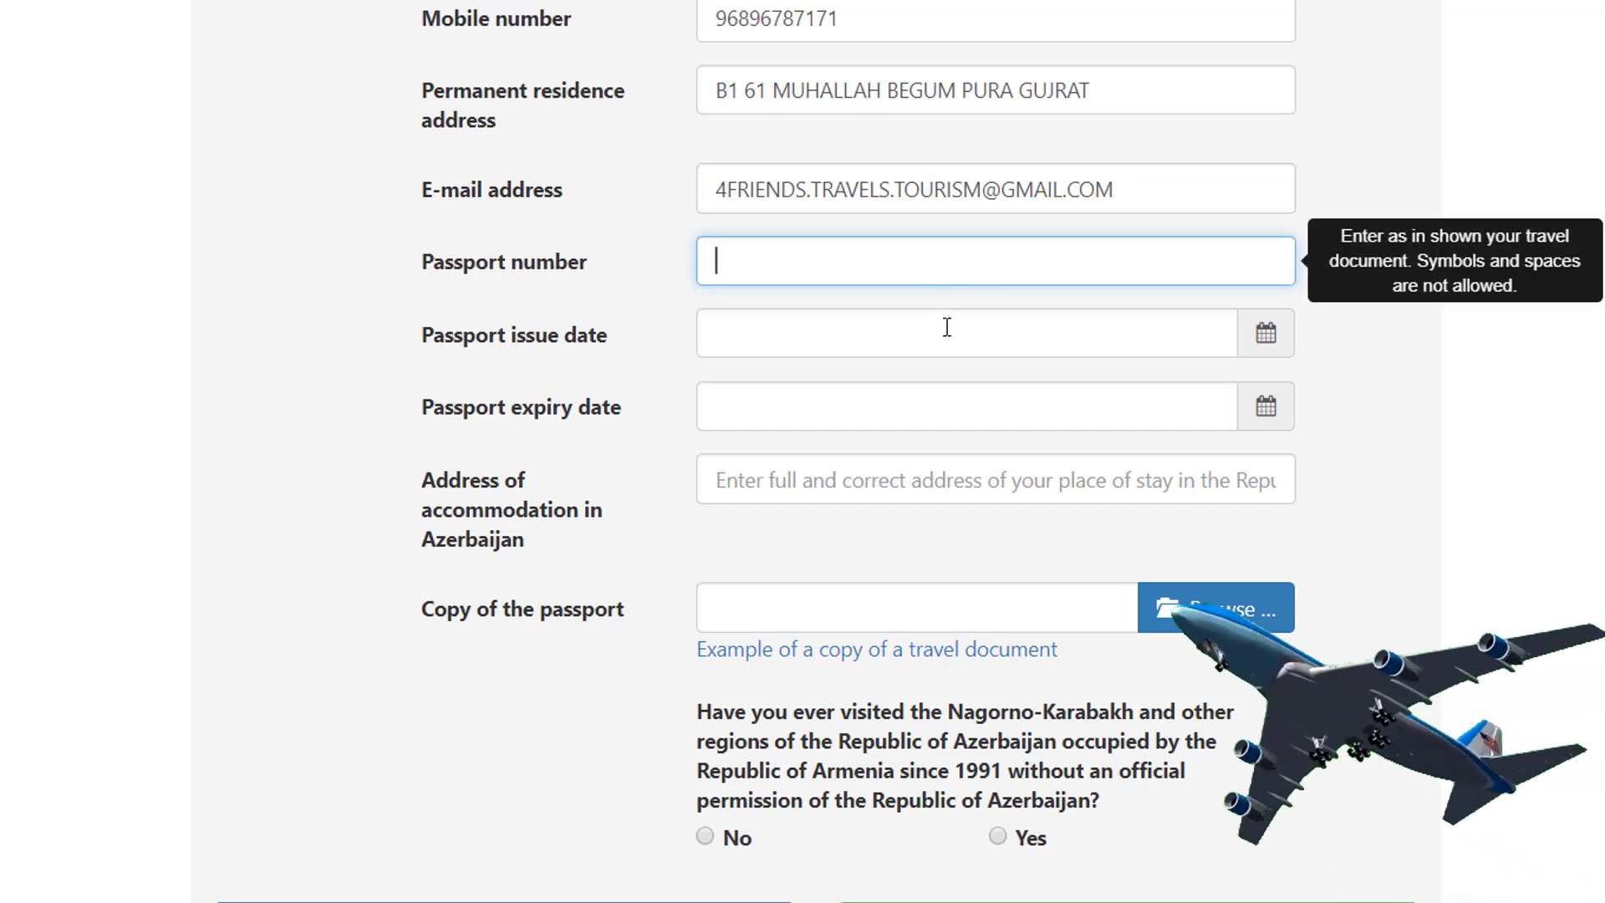
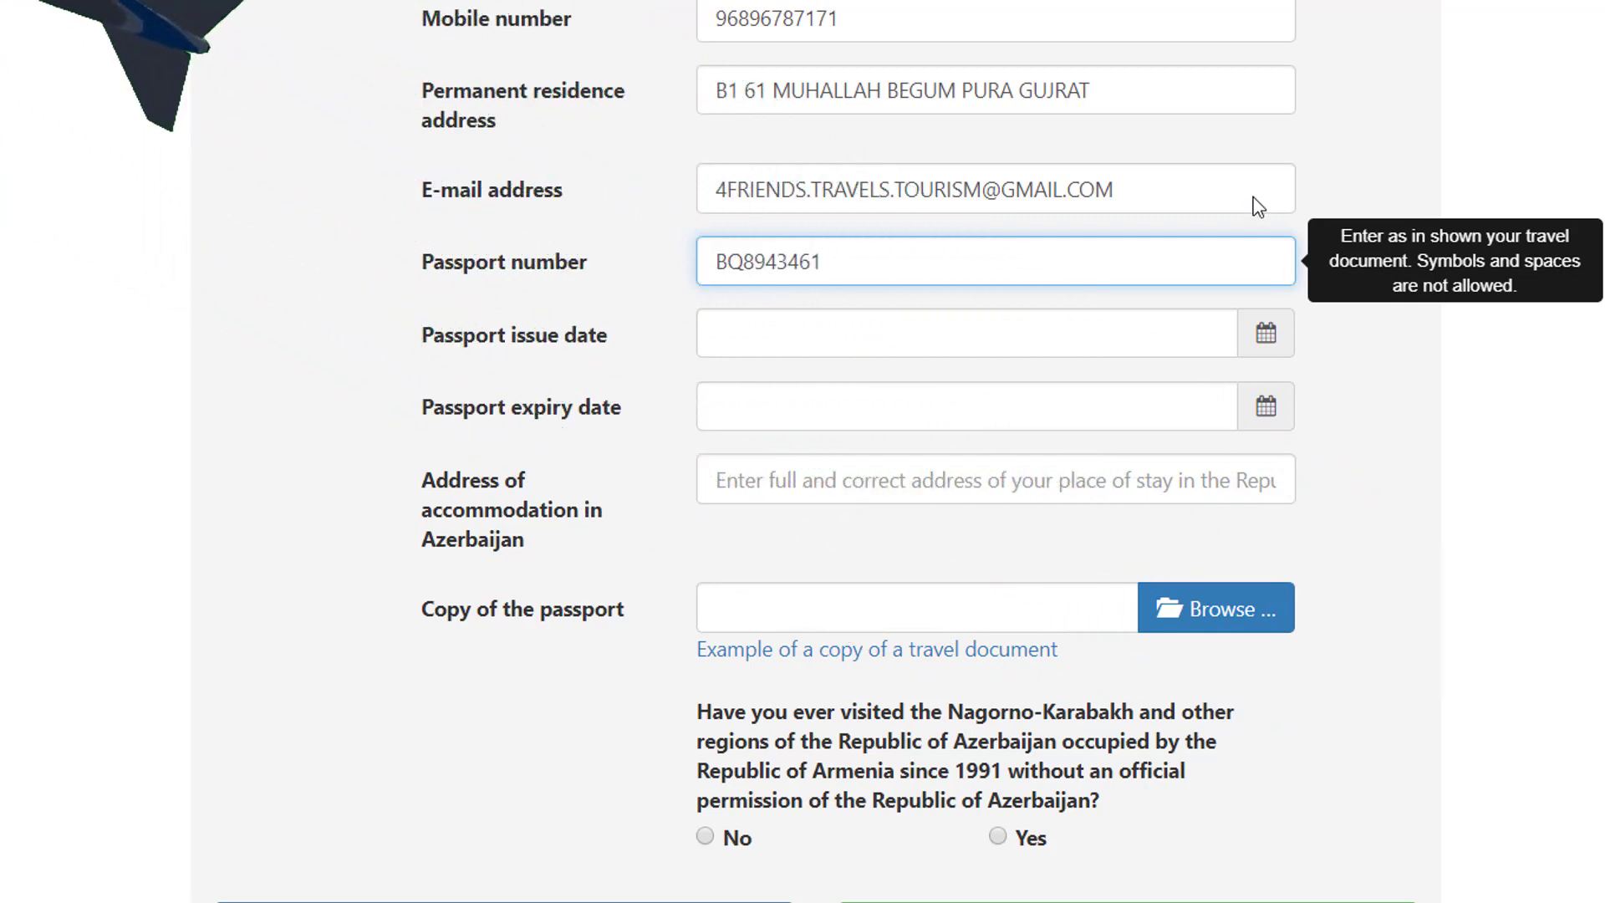
Step: Set the passport issue date to 21.09.2106 from the calendar
click(1266, 336)
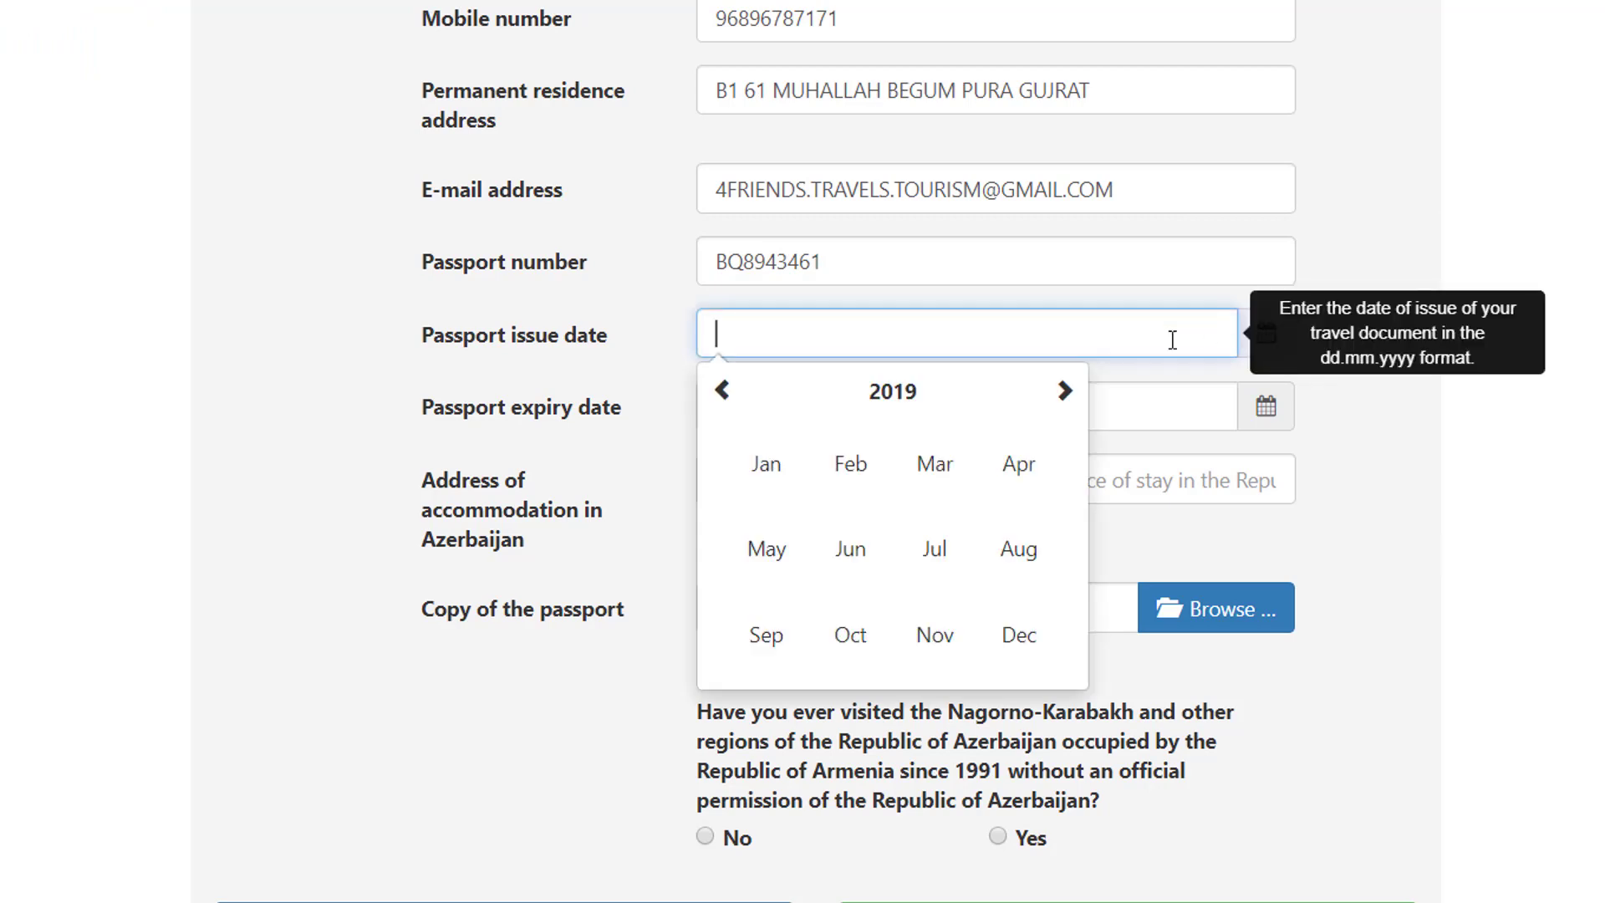
click(722, 391)
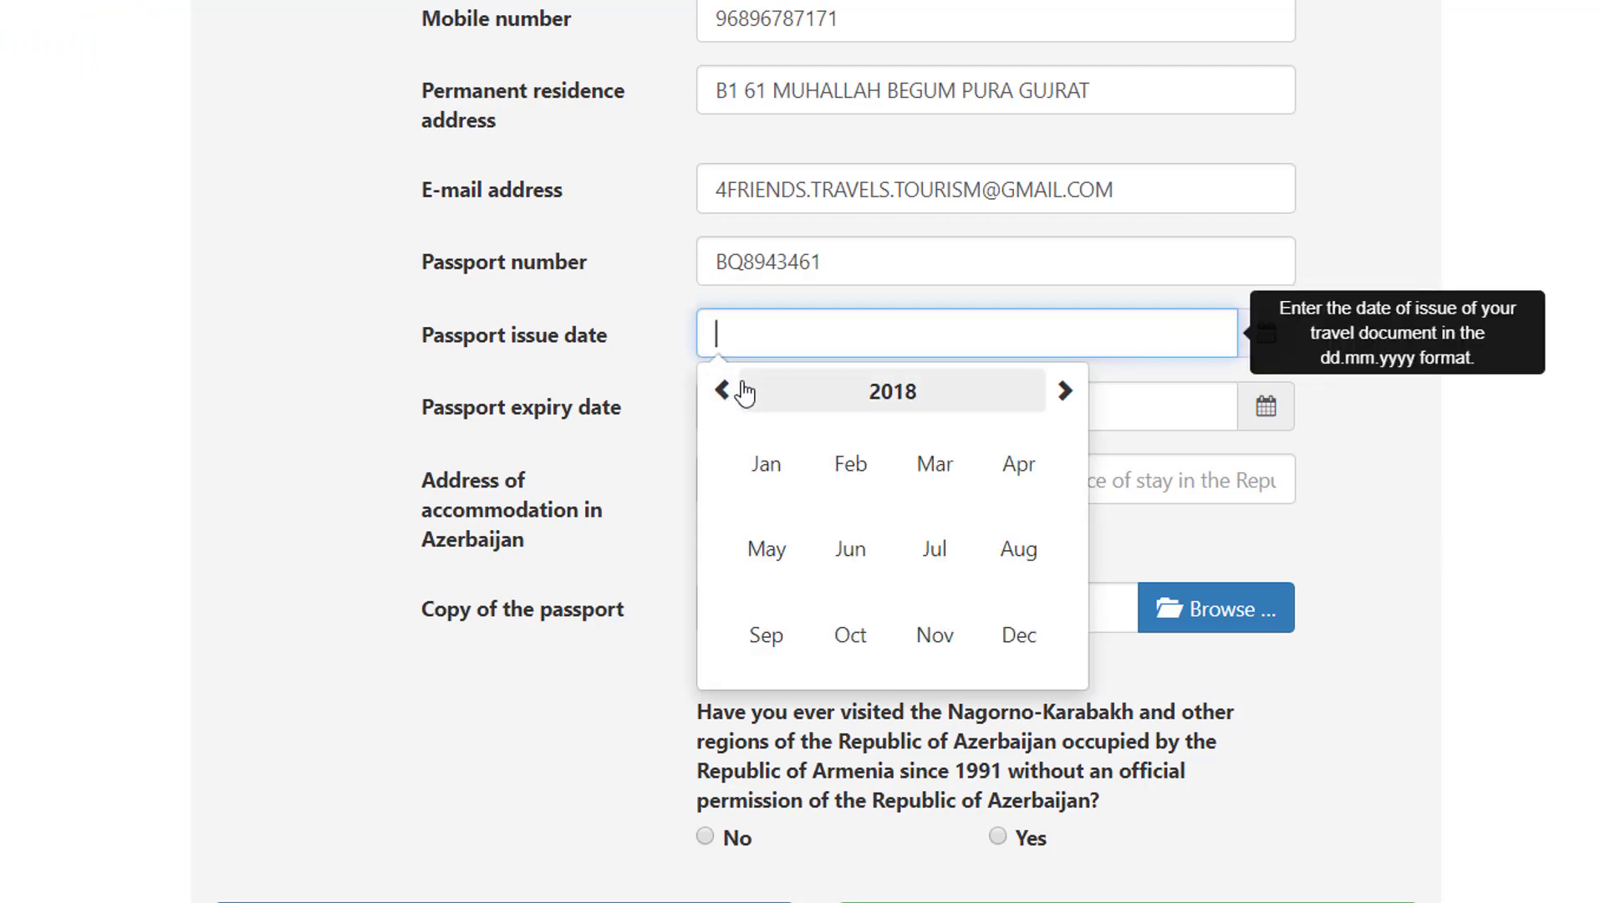
click(766, 635)
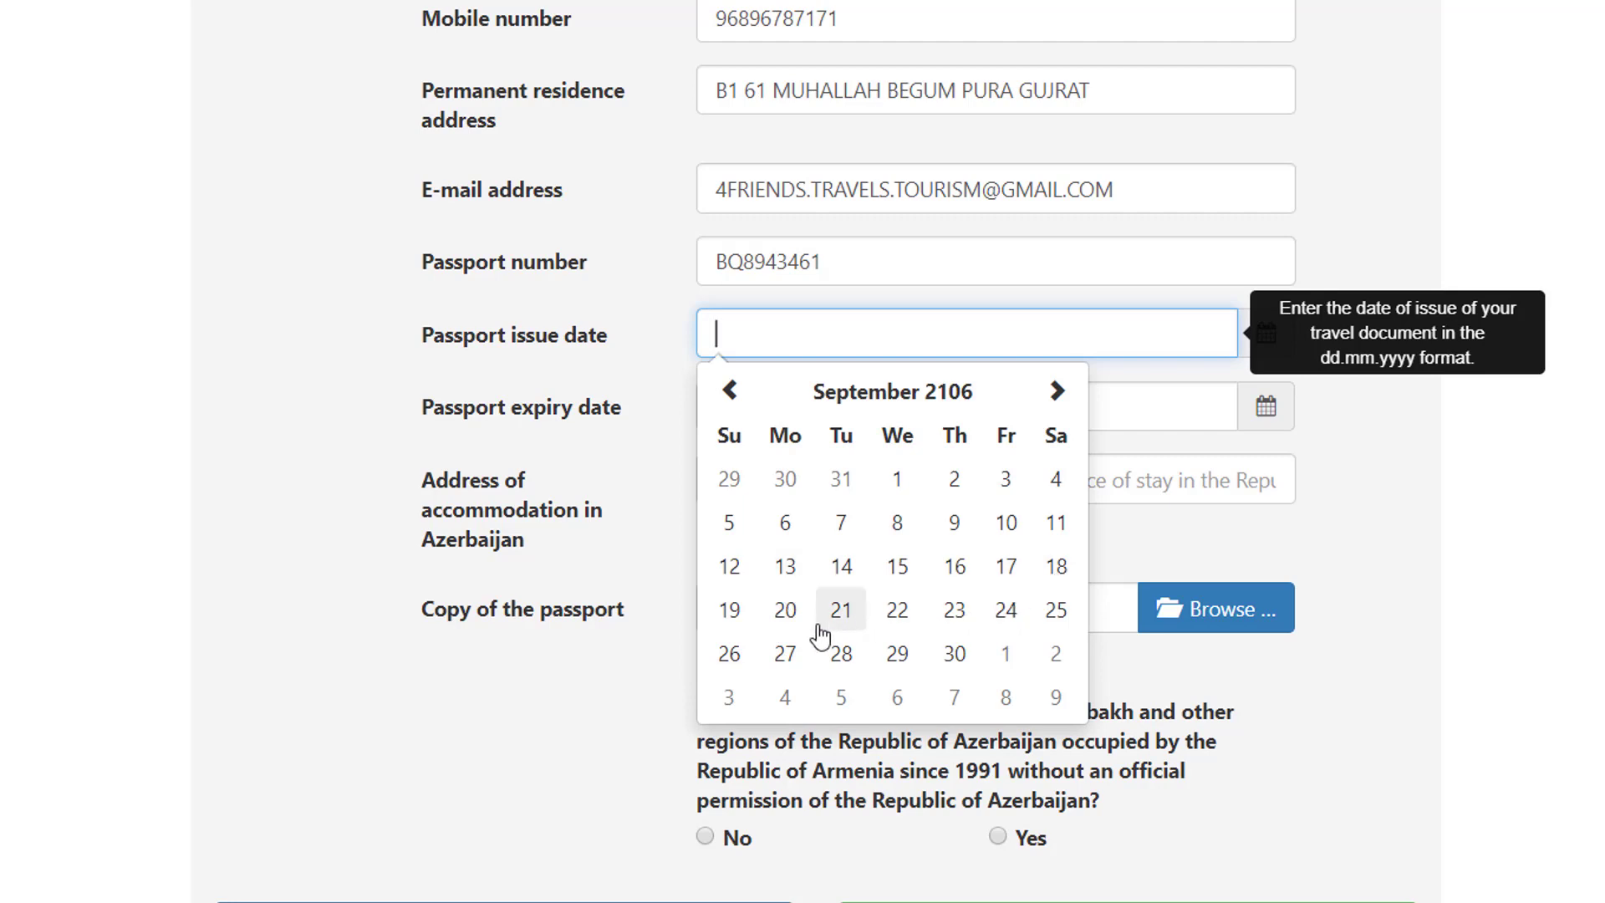
click(859, 620)
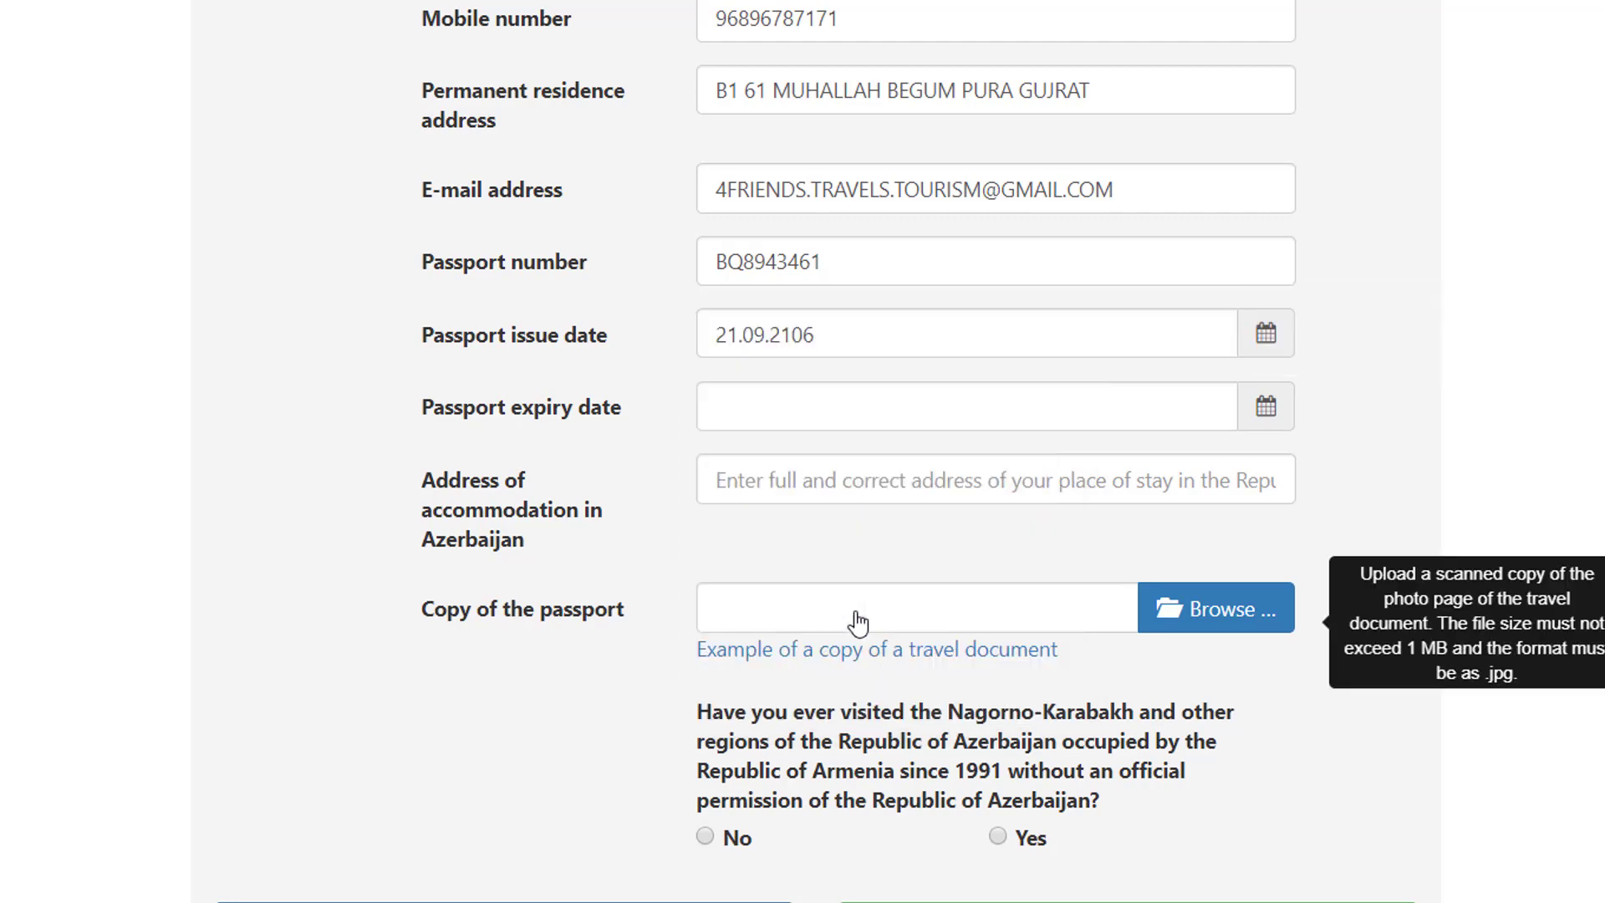
Step: Set the passport expiry date to 20.09.2021
click(1259, 420)
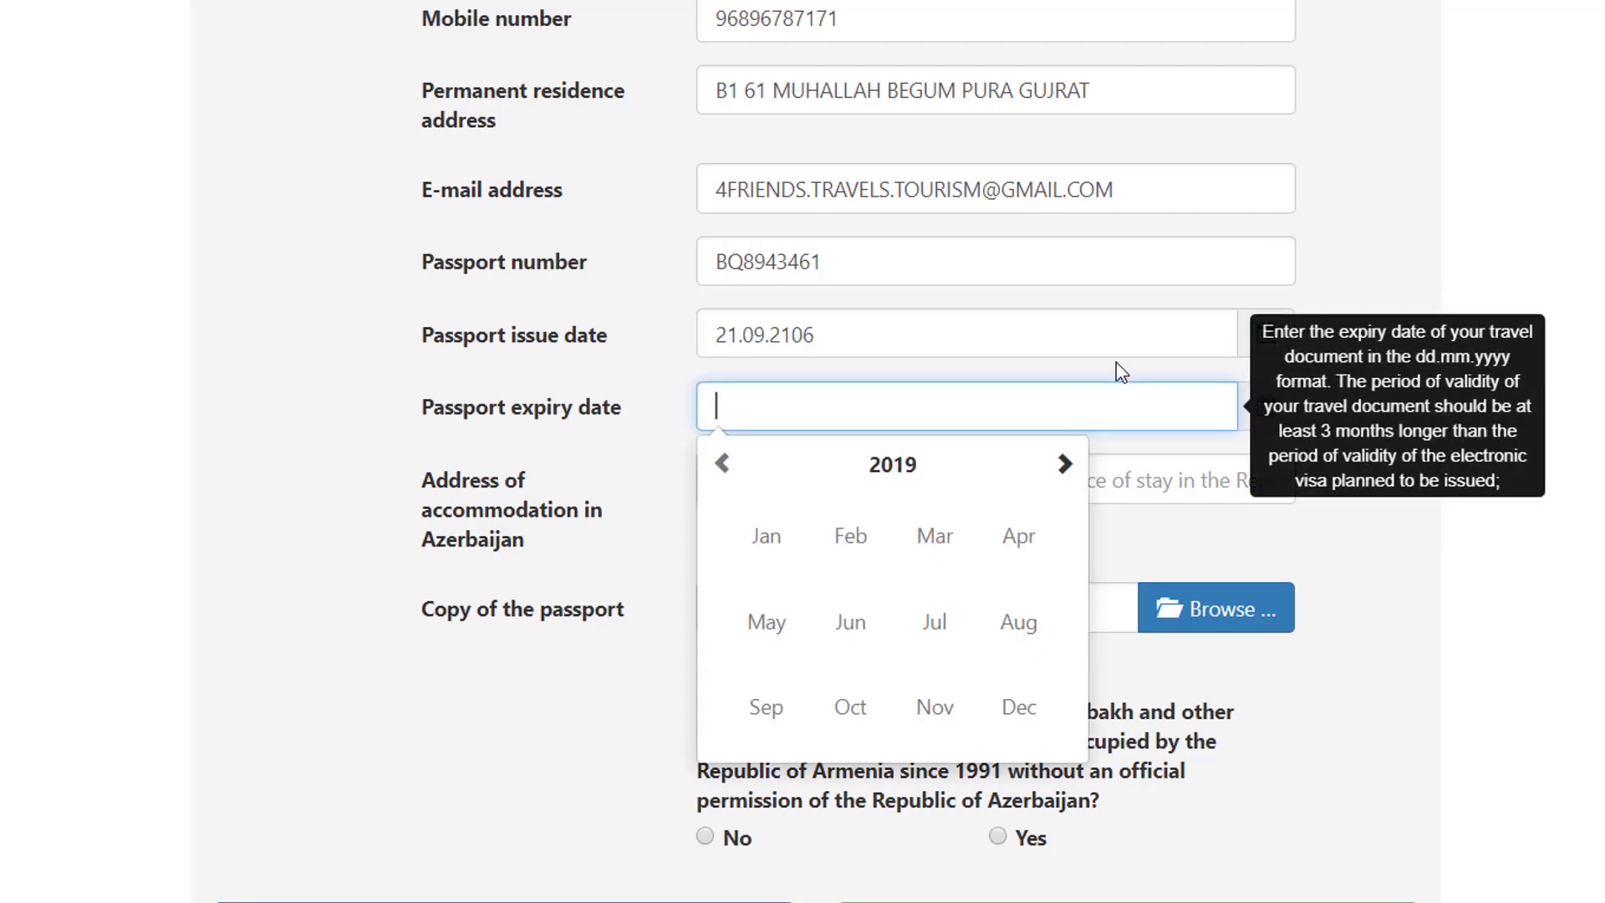
click(1064, 465)
click(1063, 465)
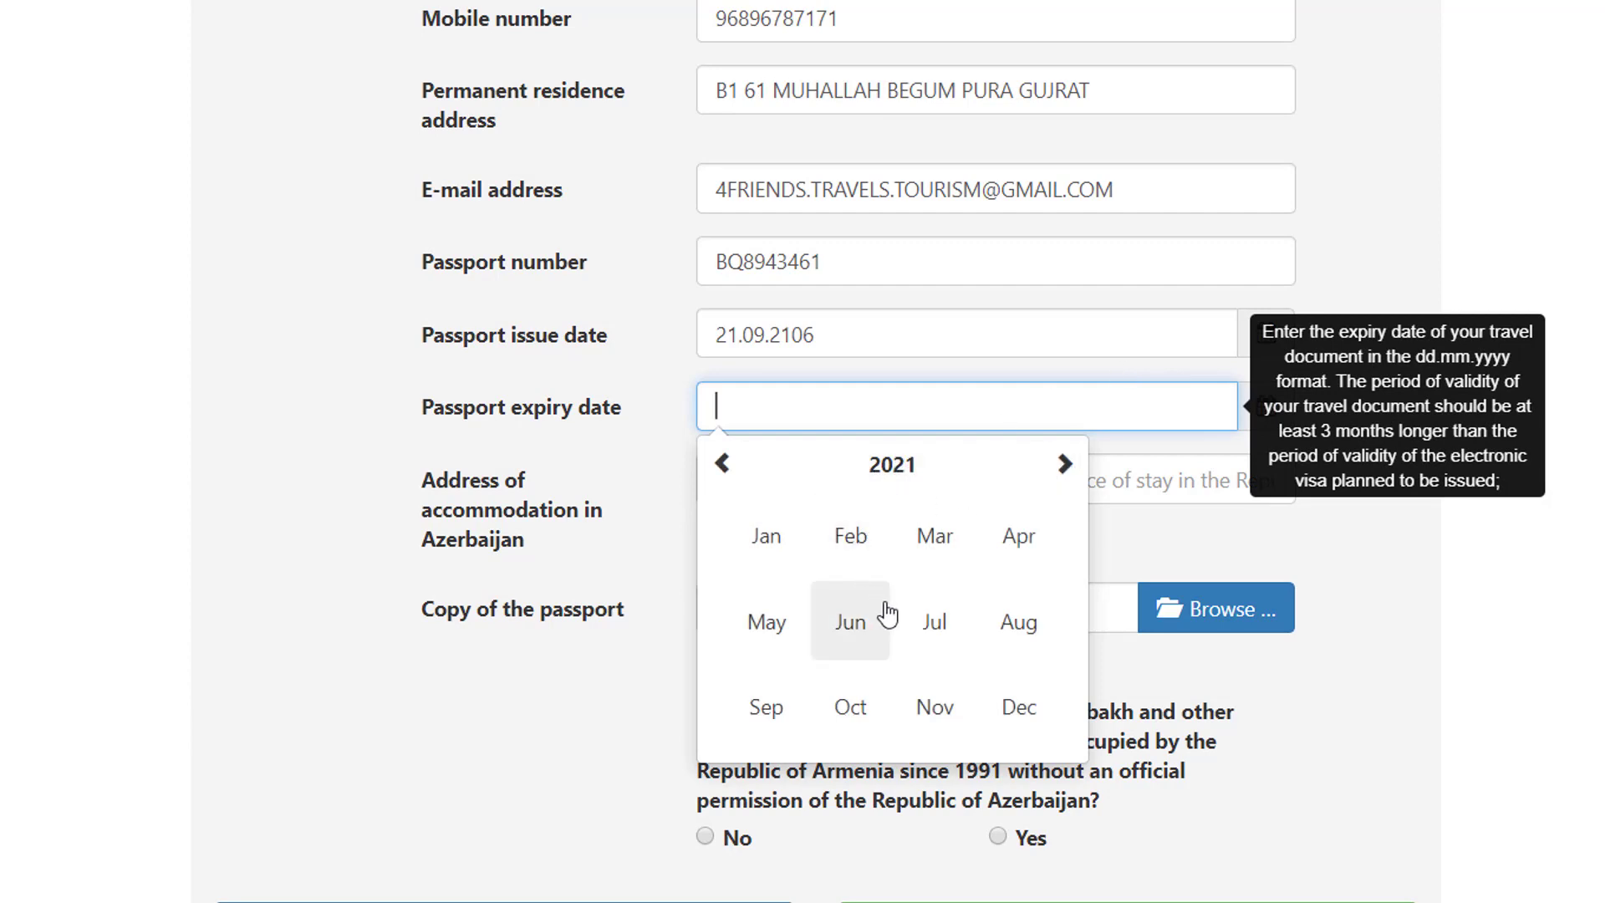
click(764, 717)
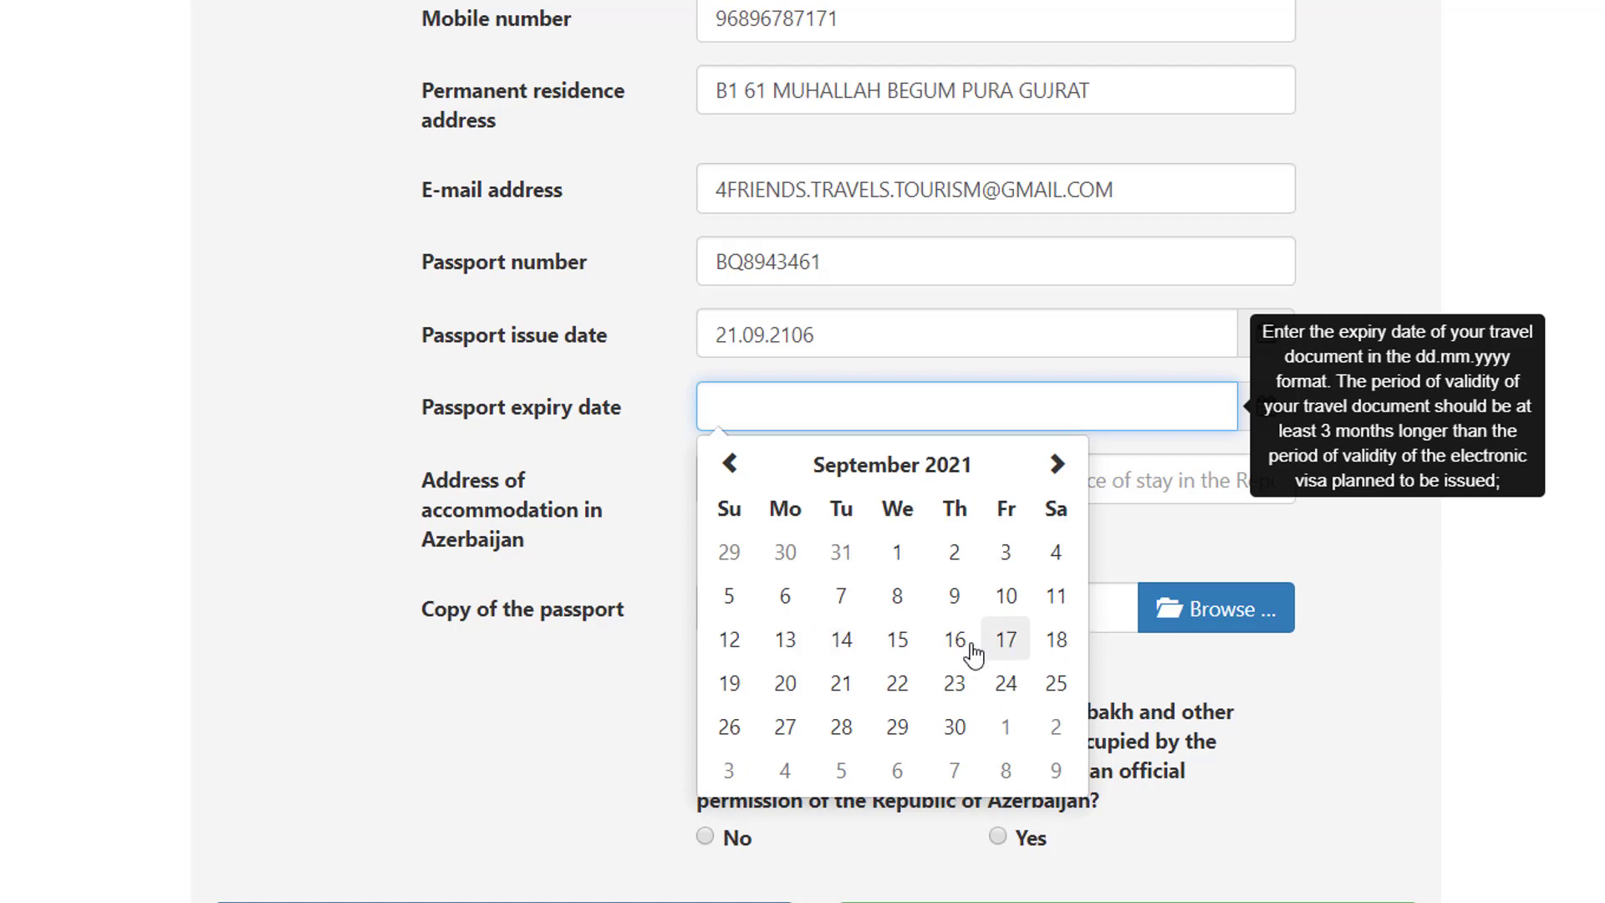
click(784, 683)
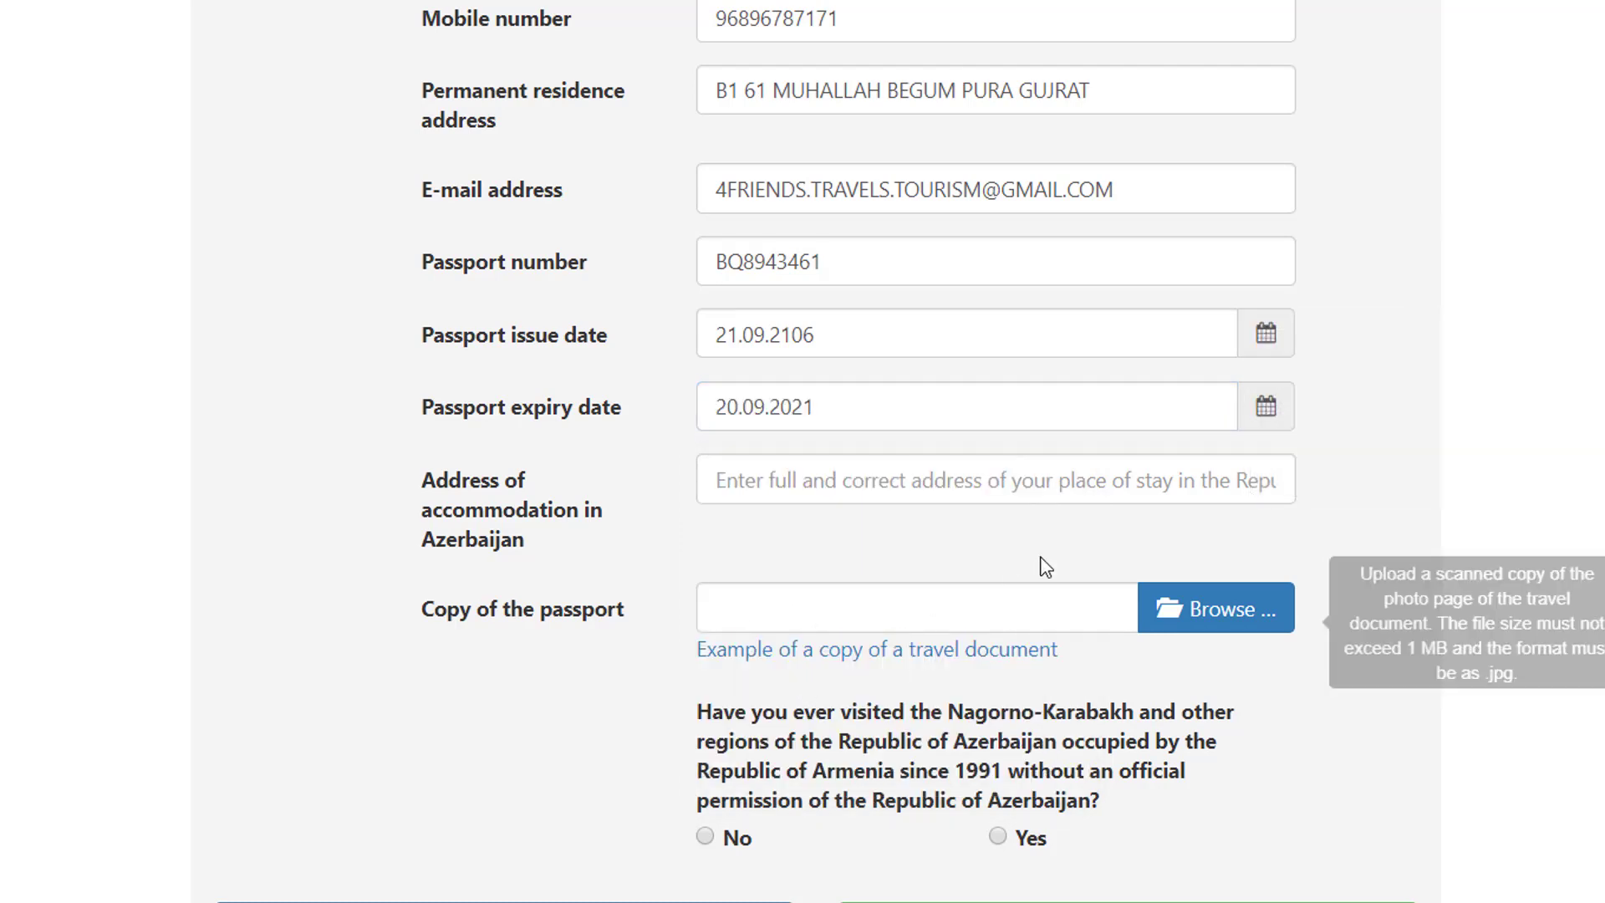
scroll(836, 459, down, 2)
click(727, 327)
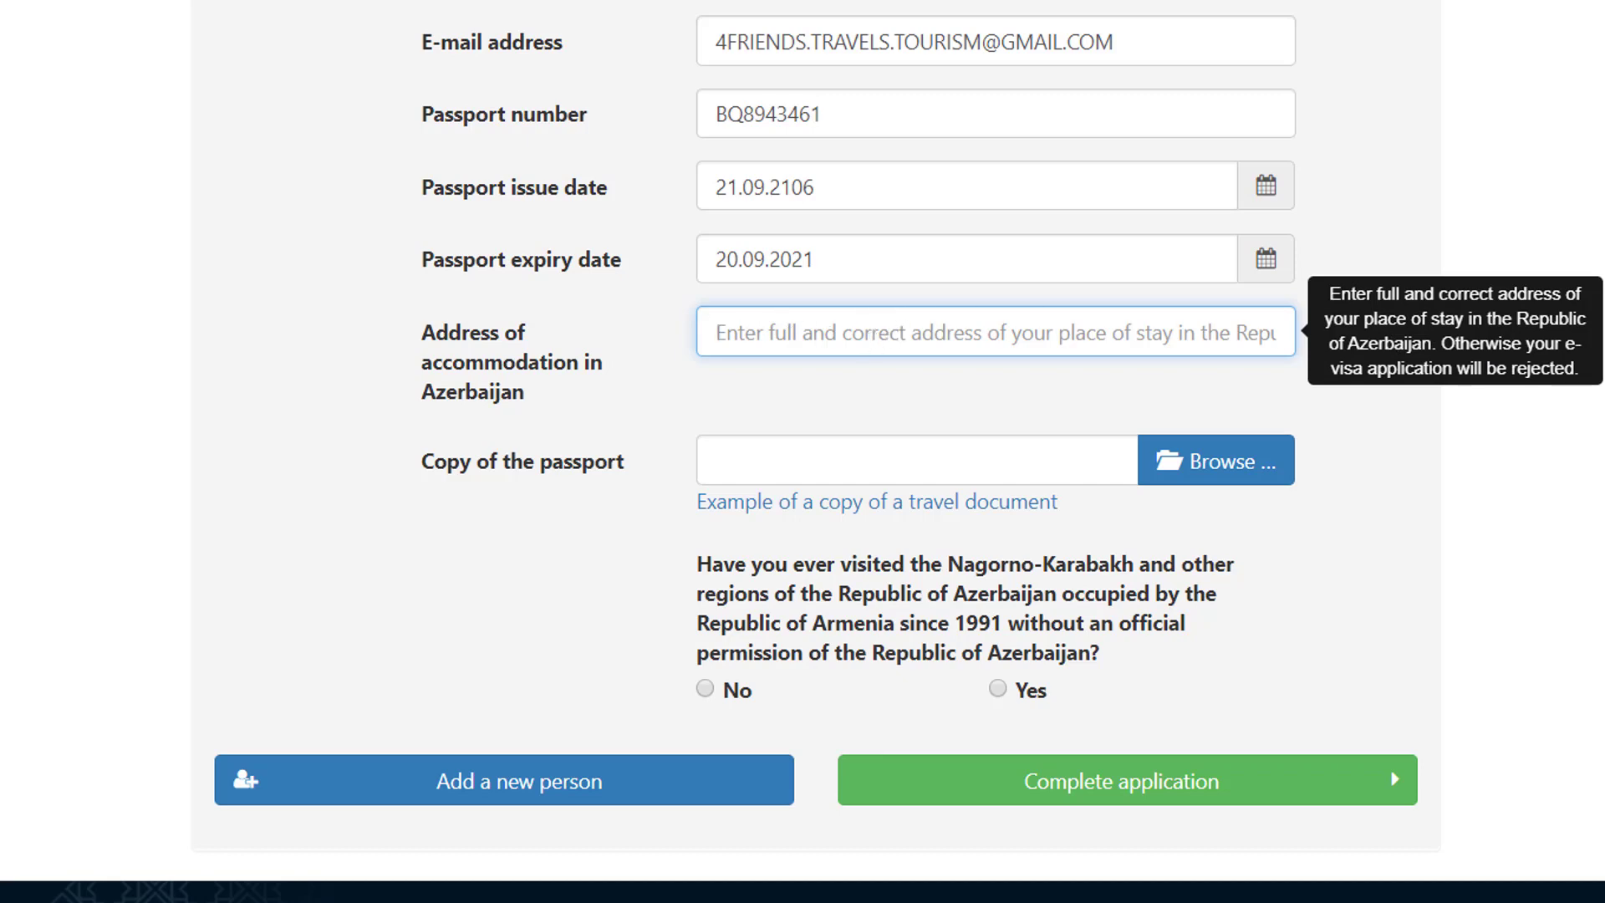
Step: Open BOOKING.pdf from the desktop and copy the Sahil Hostel & Hotel Baku address
key(super+d)
double_click(152, 308)
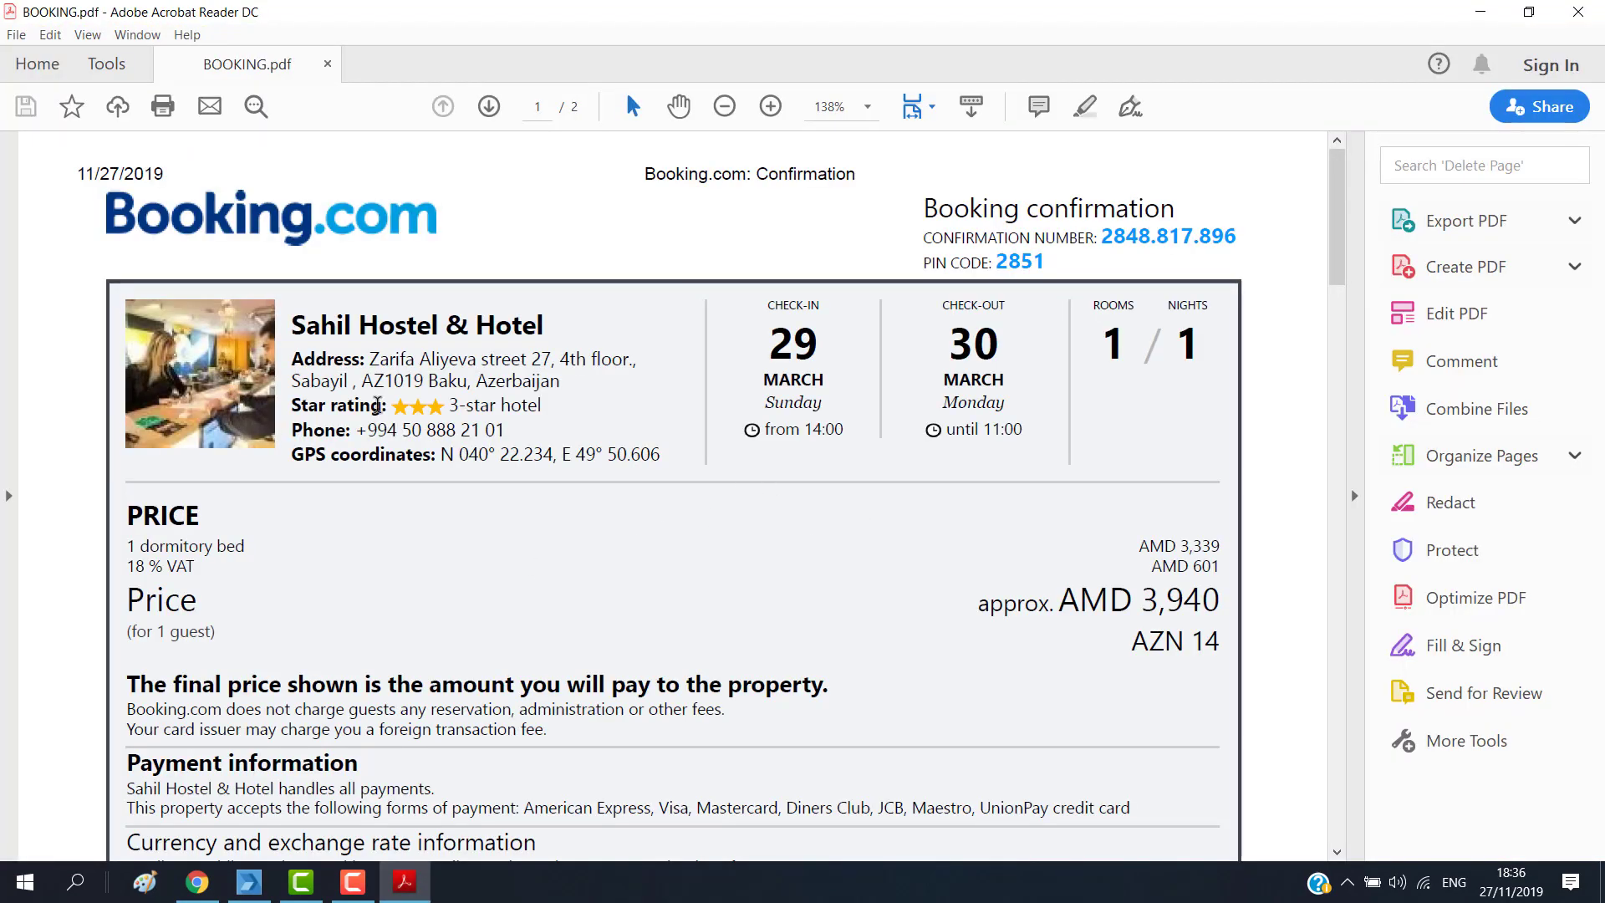
drag(374, 357, 529, 380)
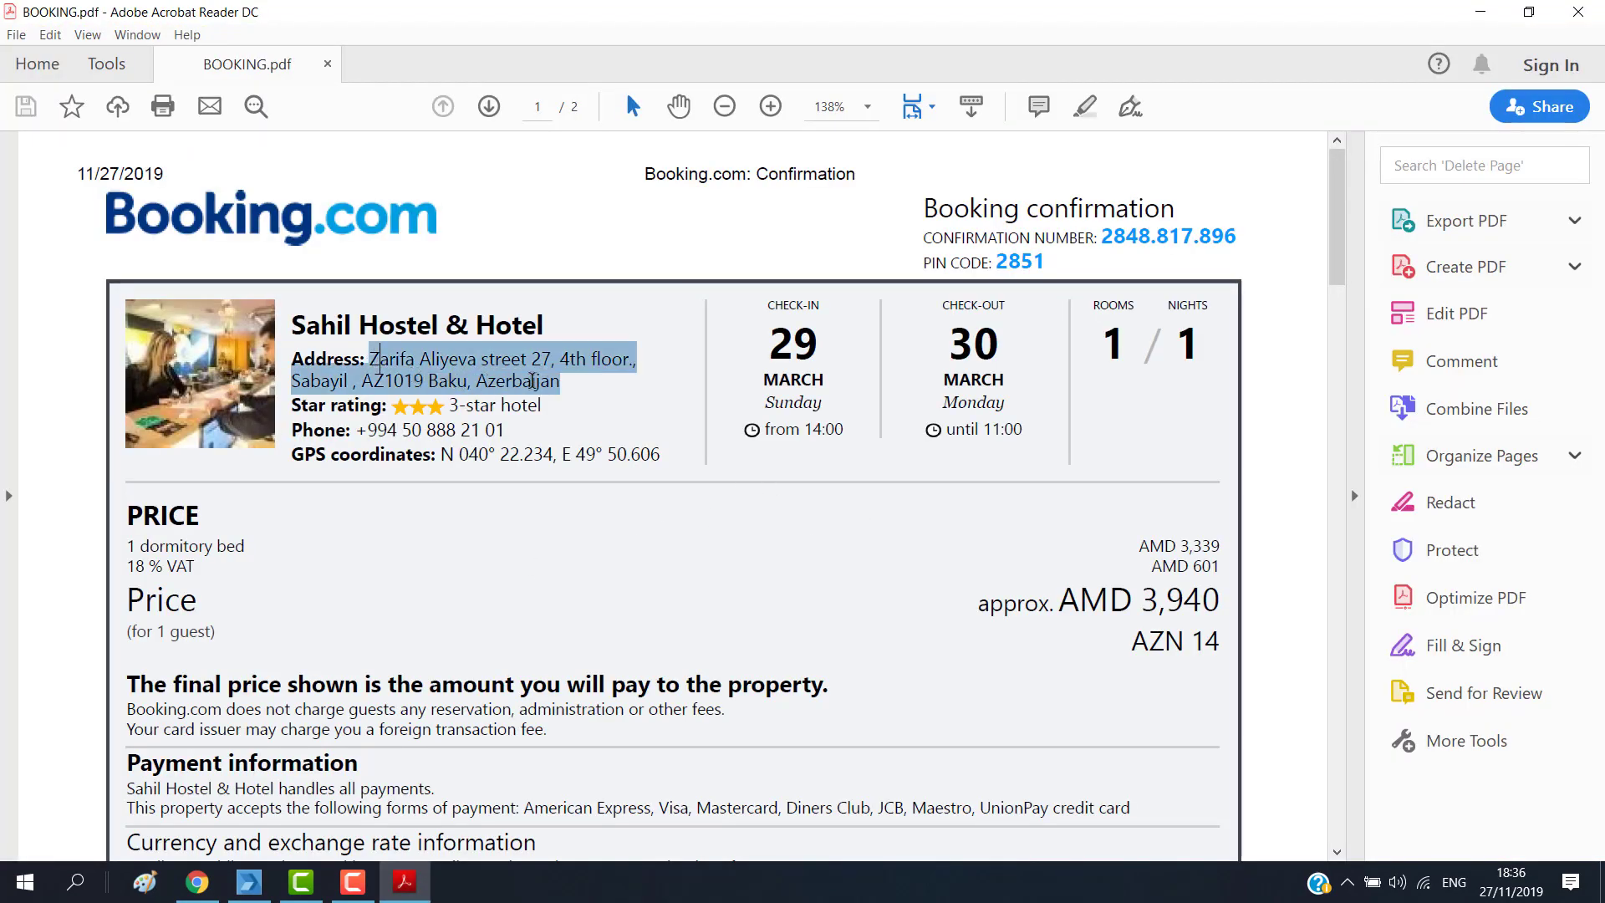
right_click(507, 354)
click(539, 373)
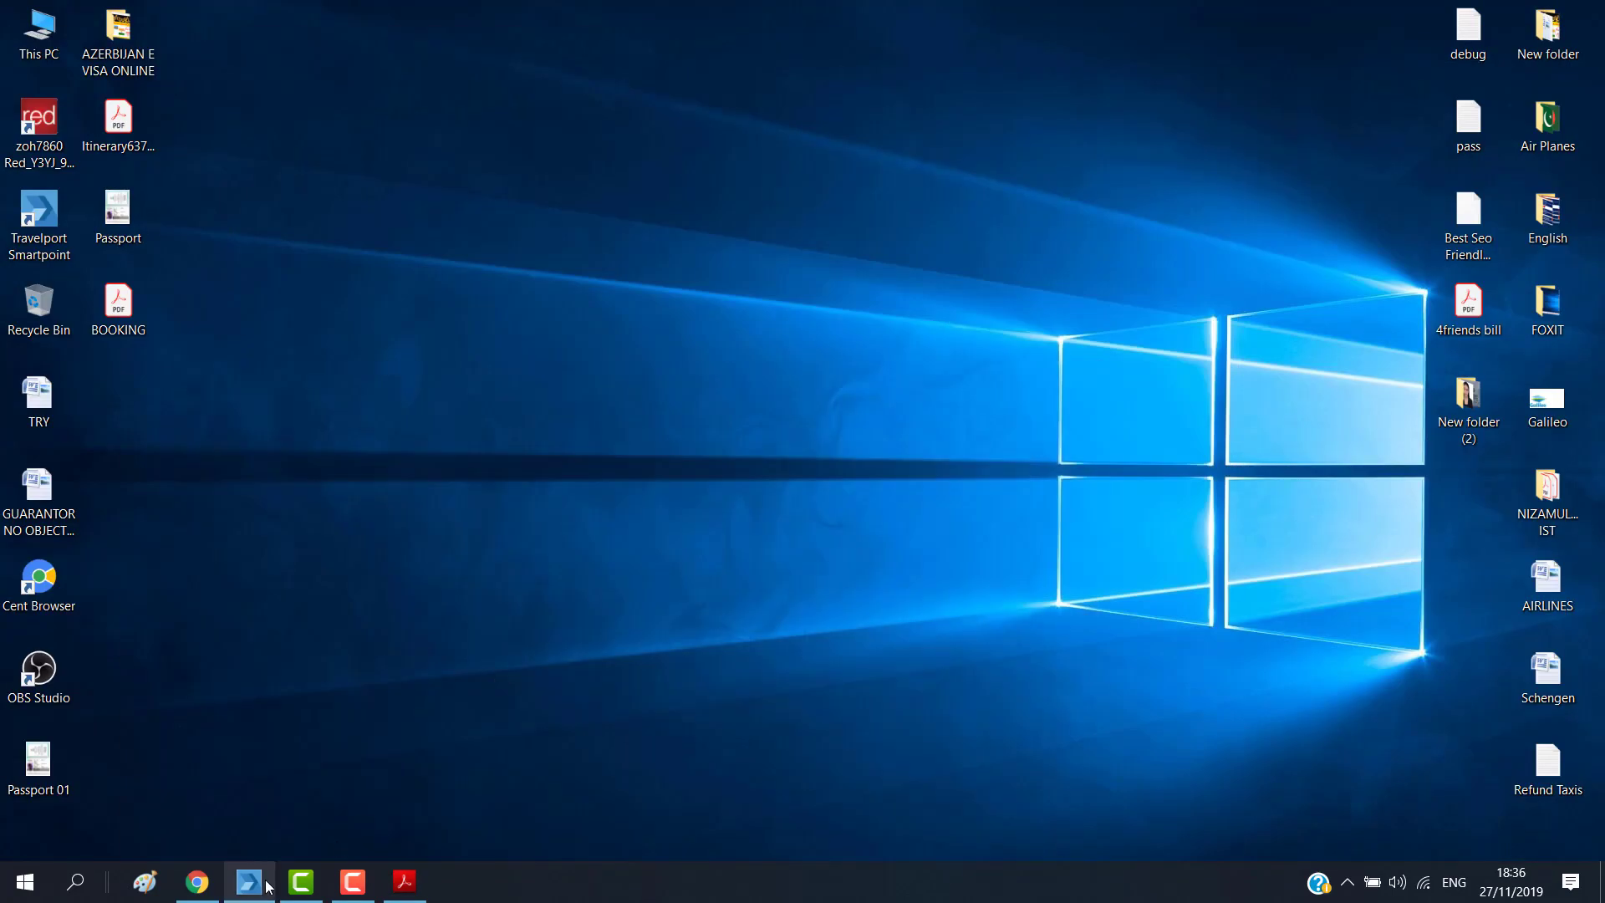
Step: Paste the Sahil Hostel & Hotel address into the accommodation address field
click(197, 882)
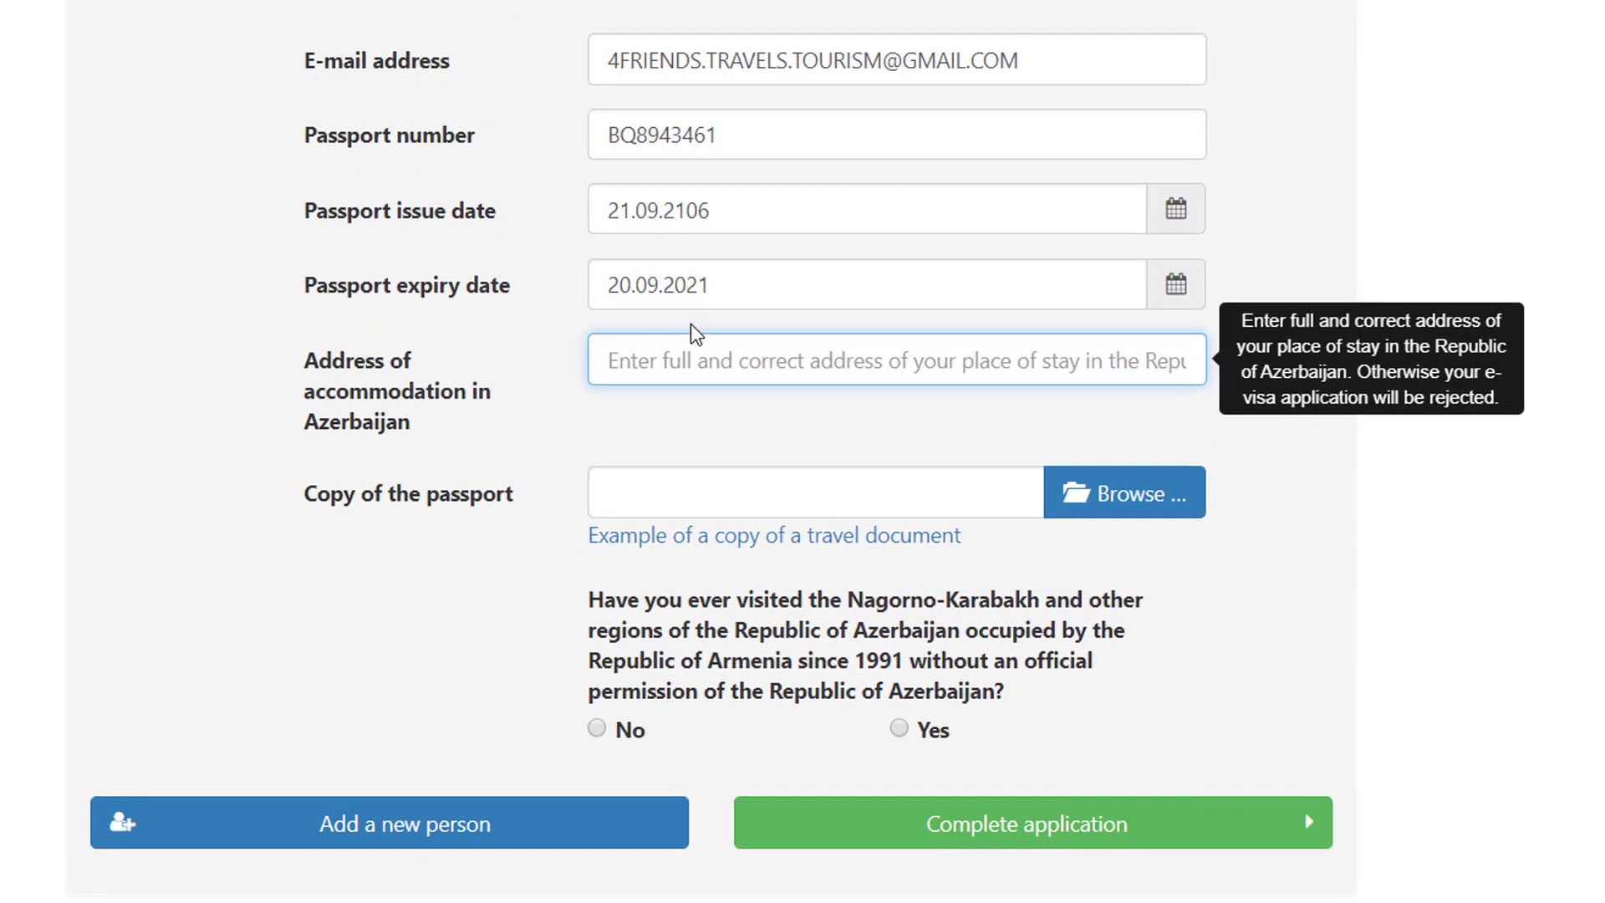
right_click(670, 384)
click(805, 595)
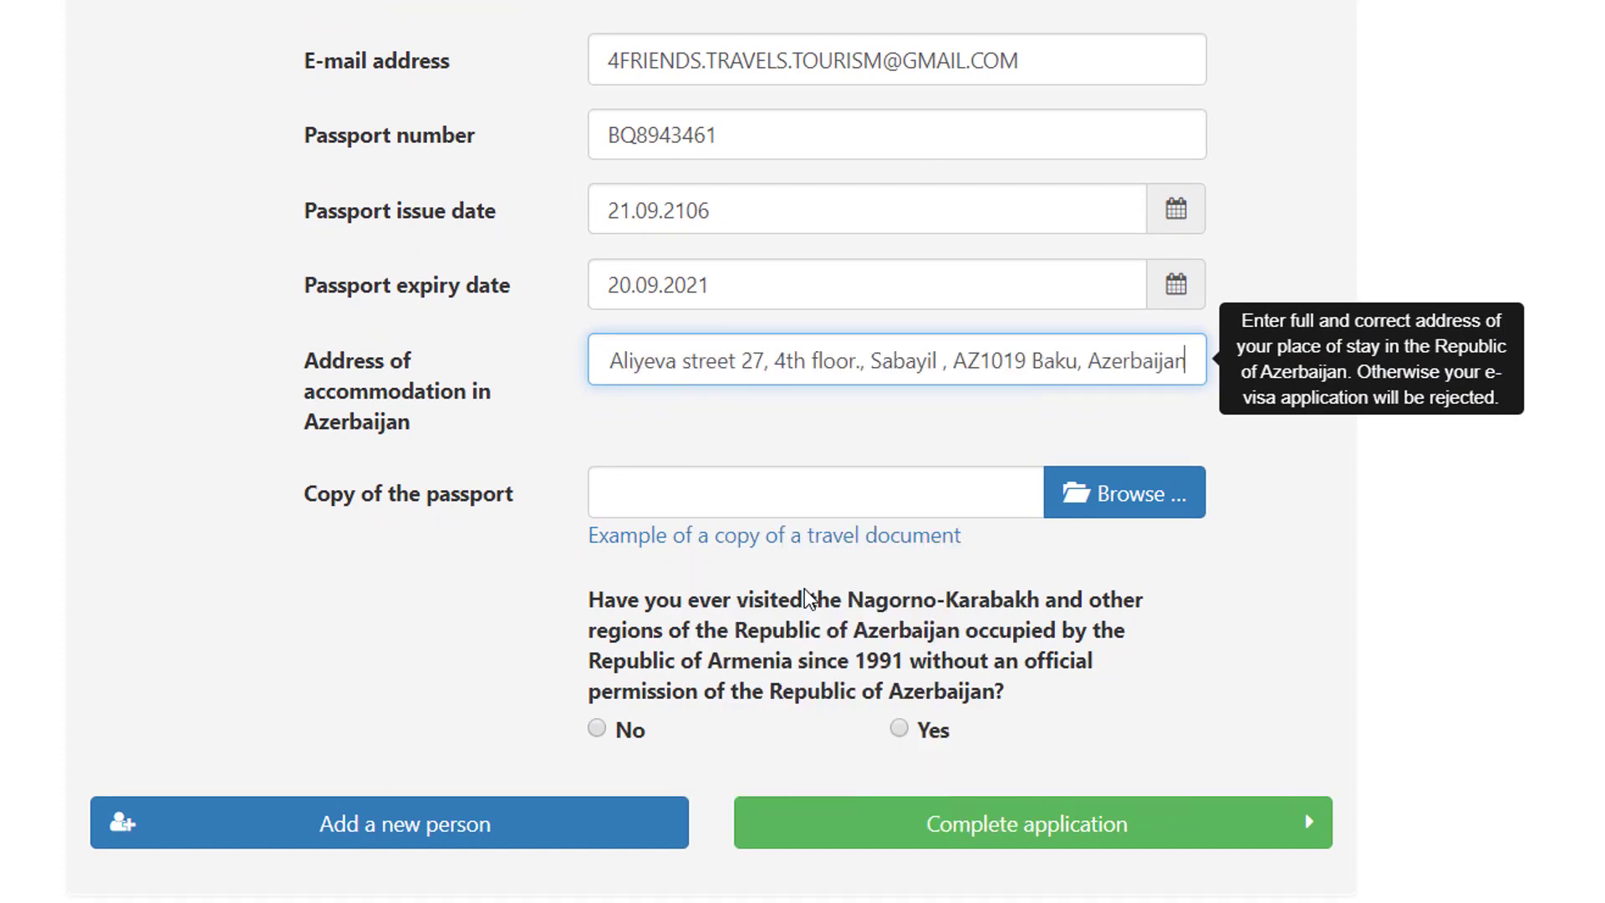
Step: Attach Passport 01.jpg as the passport copy and answer No to the Nagorno-Karabakh question
scroll(361, 251, down, 3)
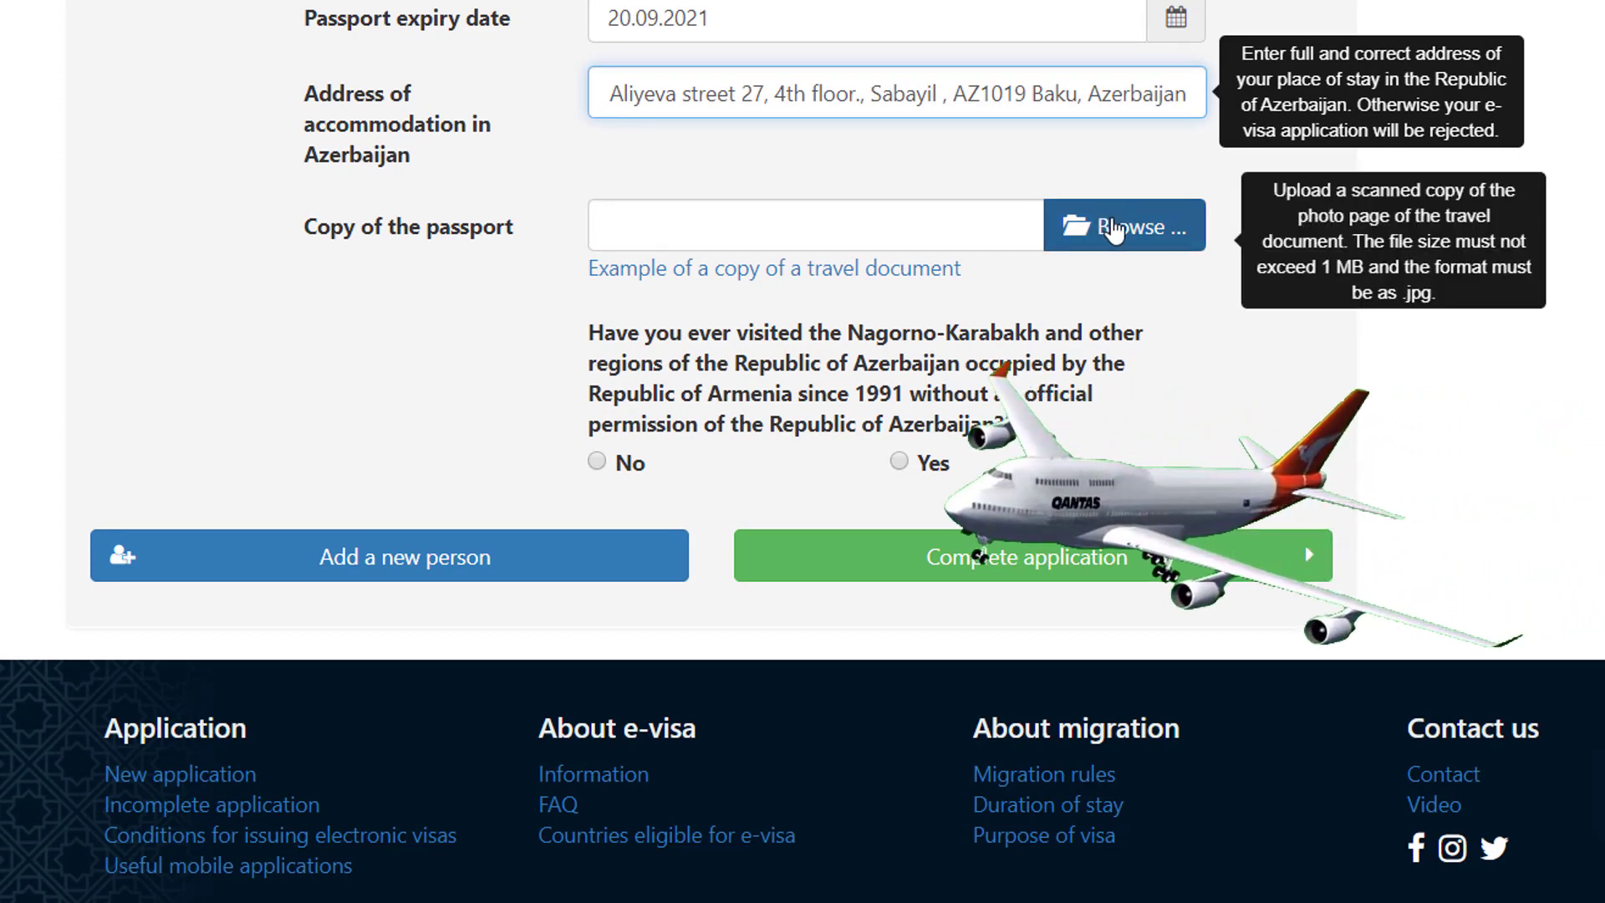
click(1111, 235)
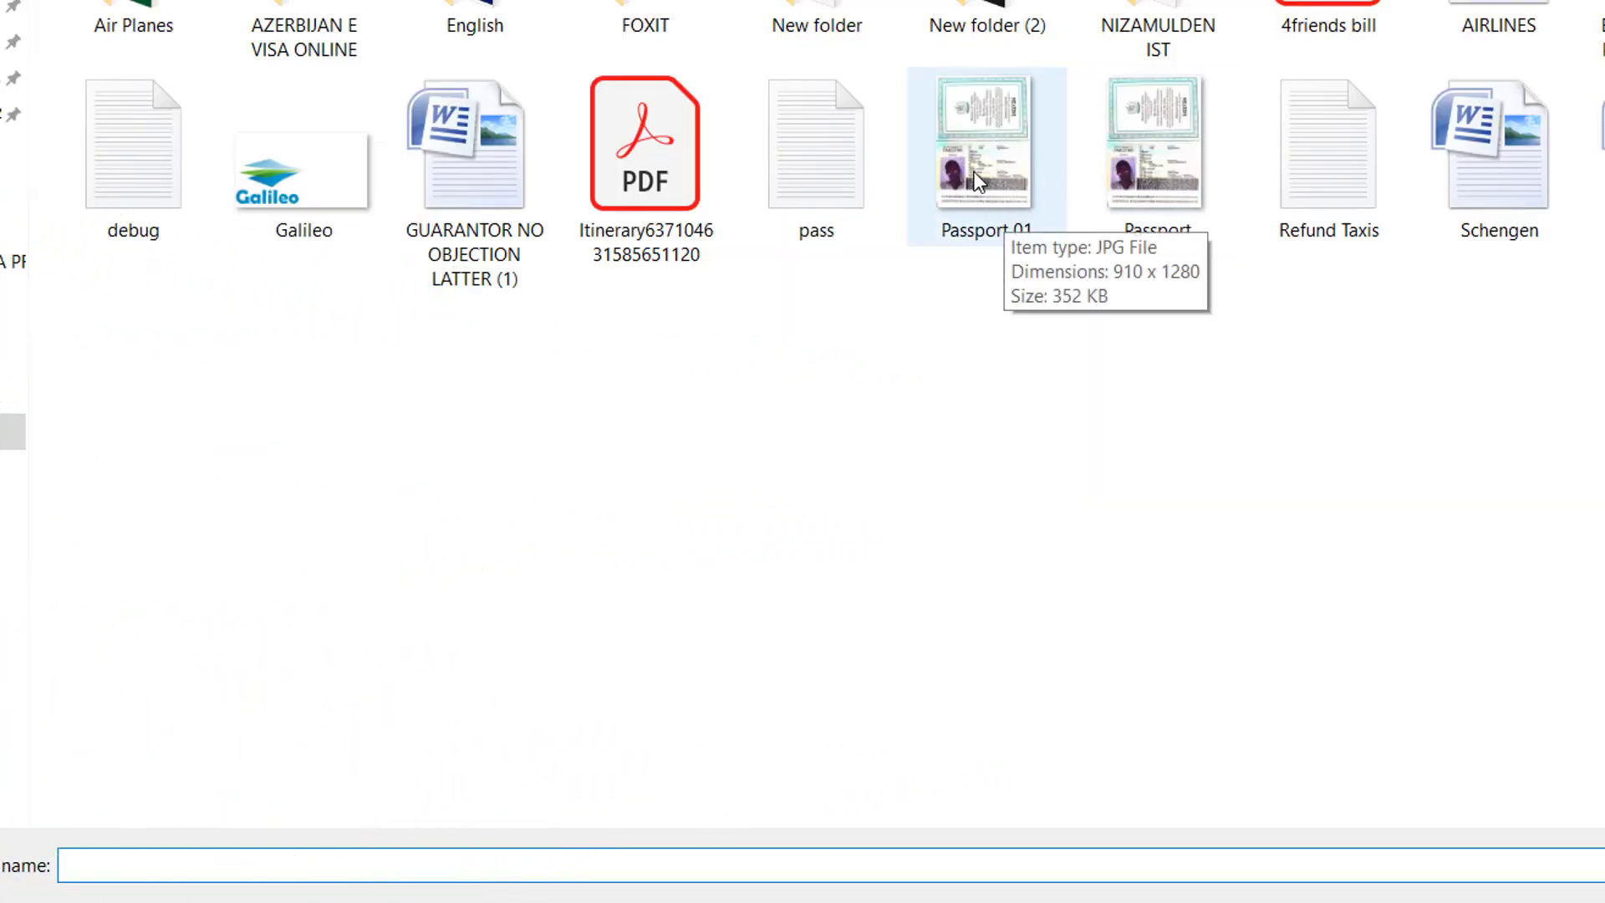
click(978, 179)
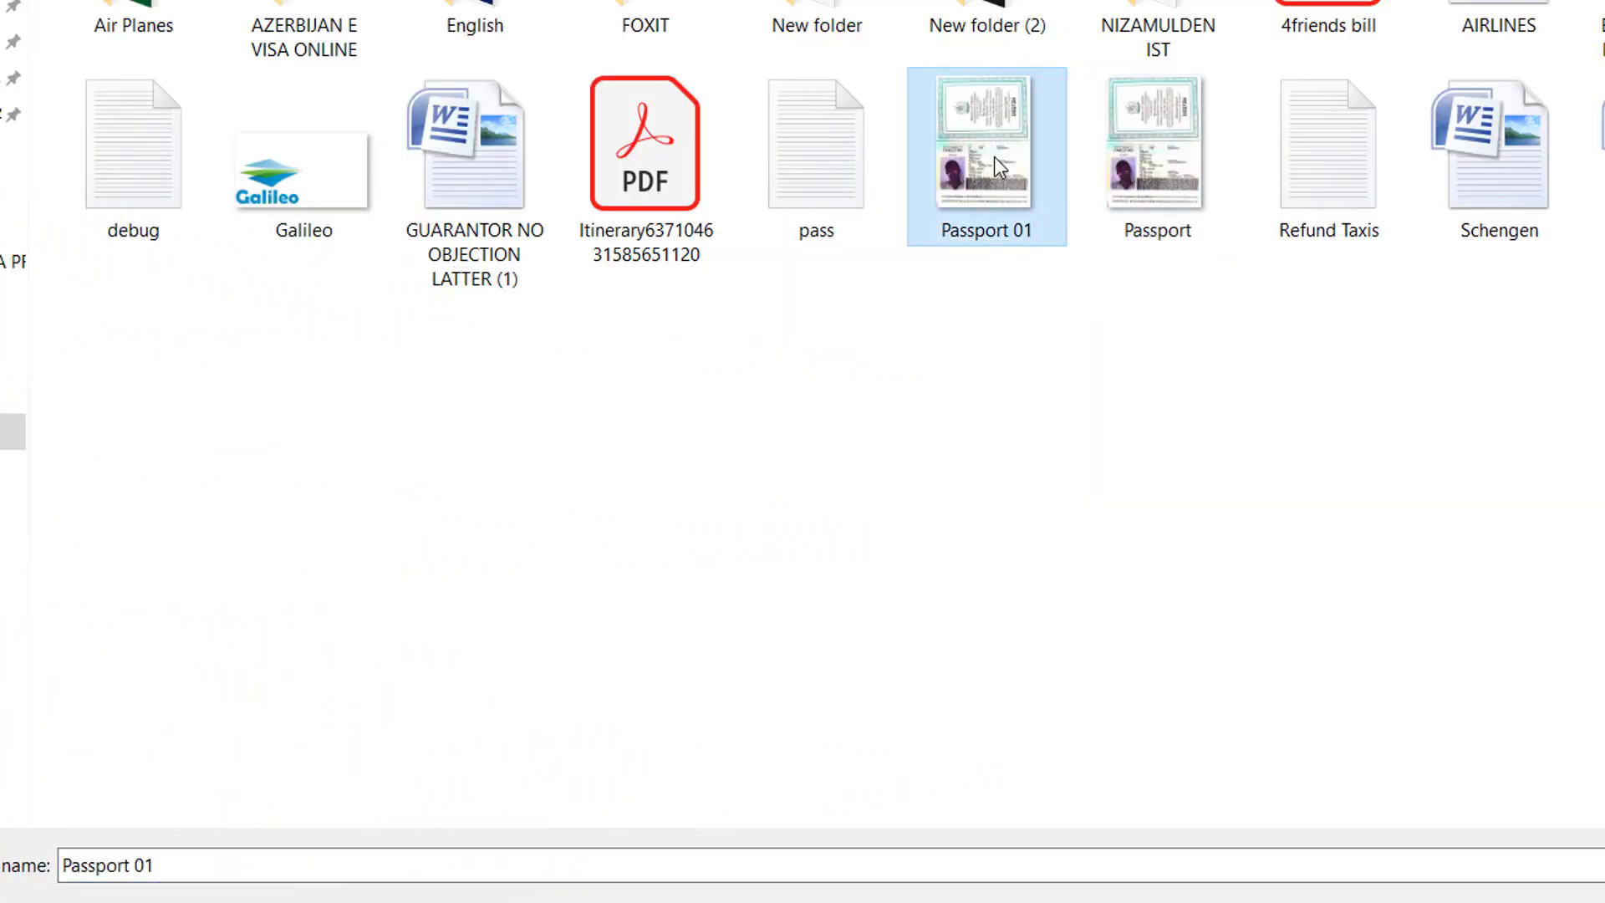
double_click(986, 175)
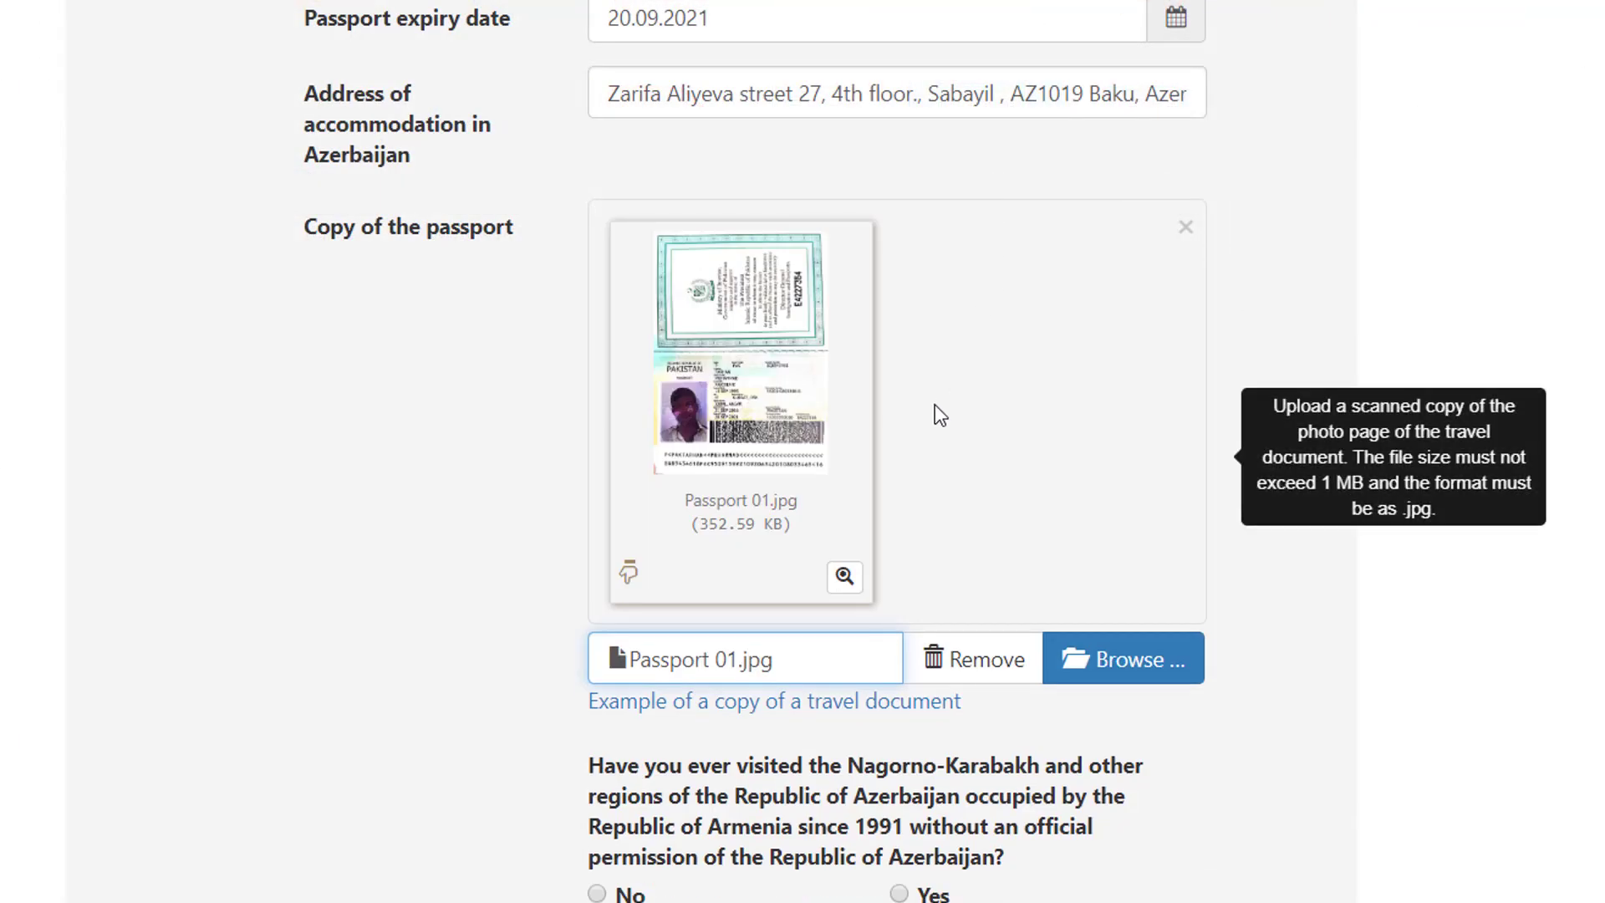
scroll(866, 483, down, 5)
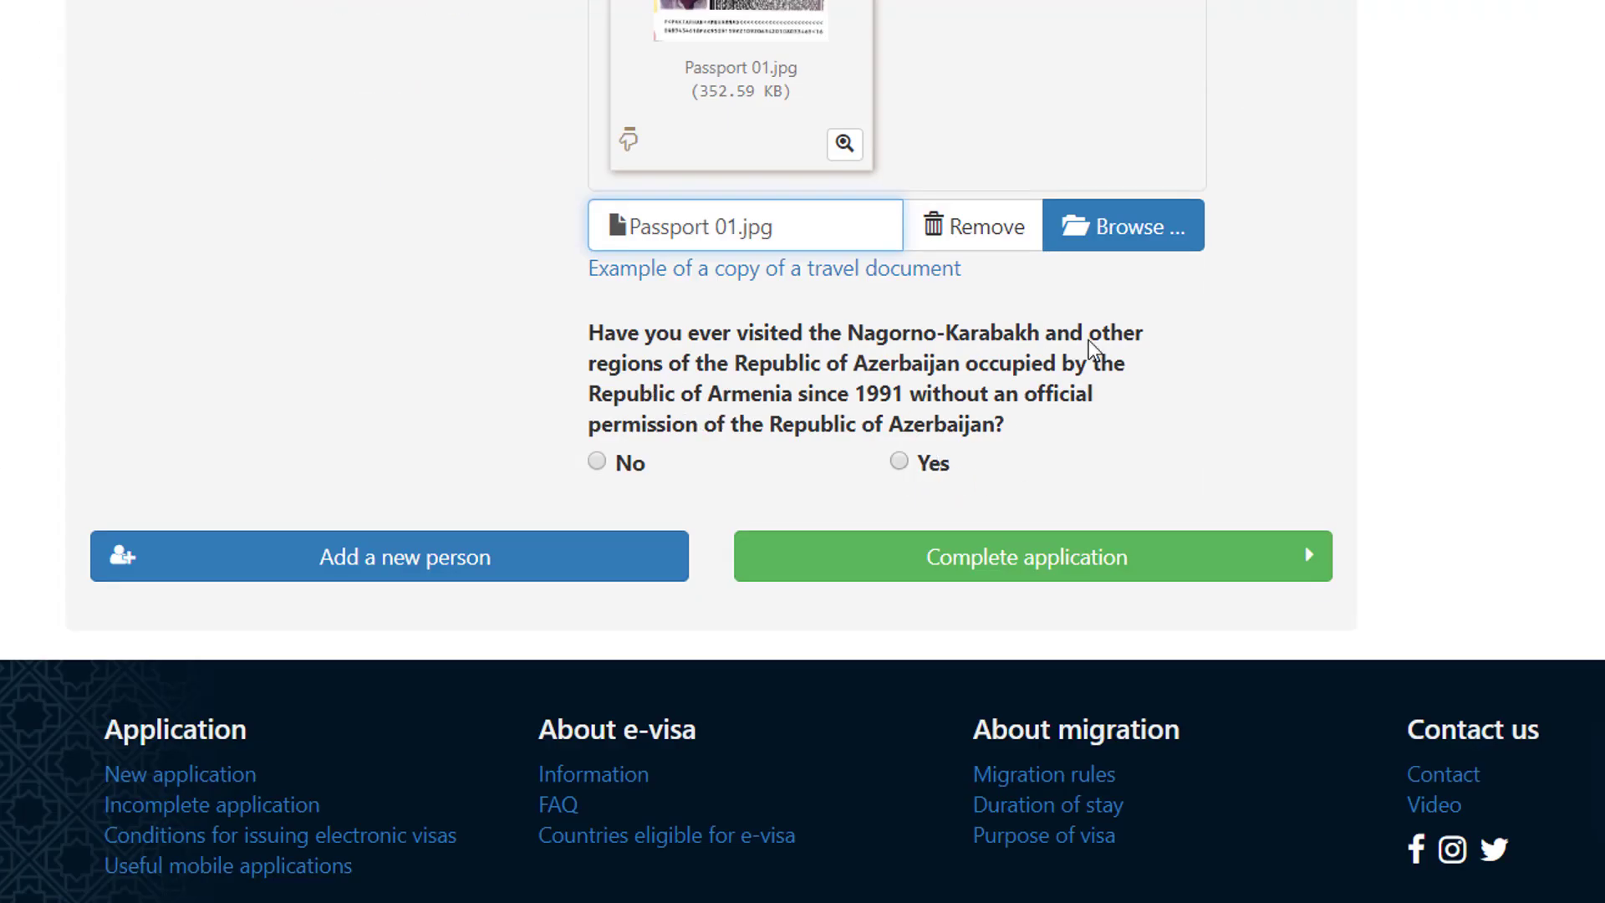
click(597, 461)
Step: Complete the application and confirm the applicant's details in the Verify Your Information dialog
click(1047, 564)
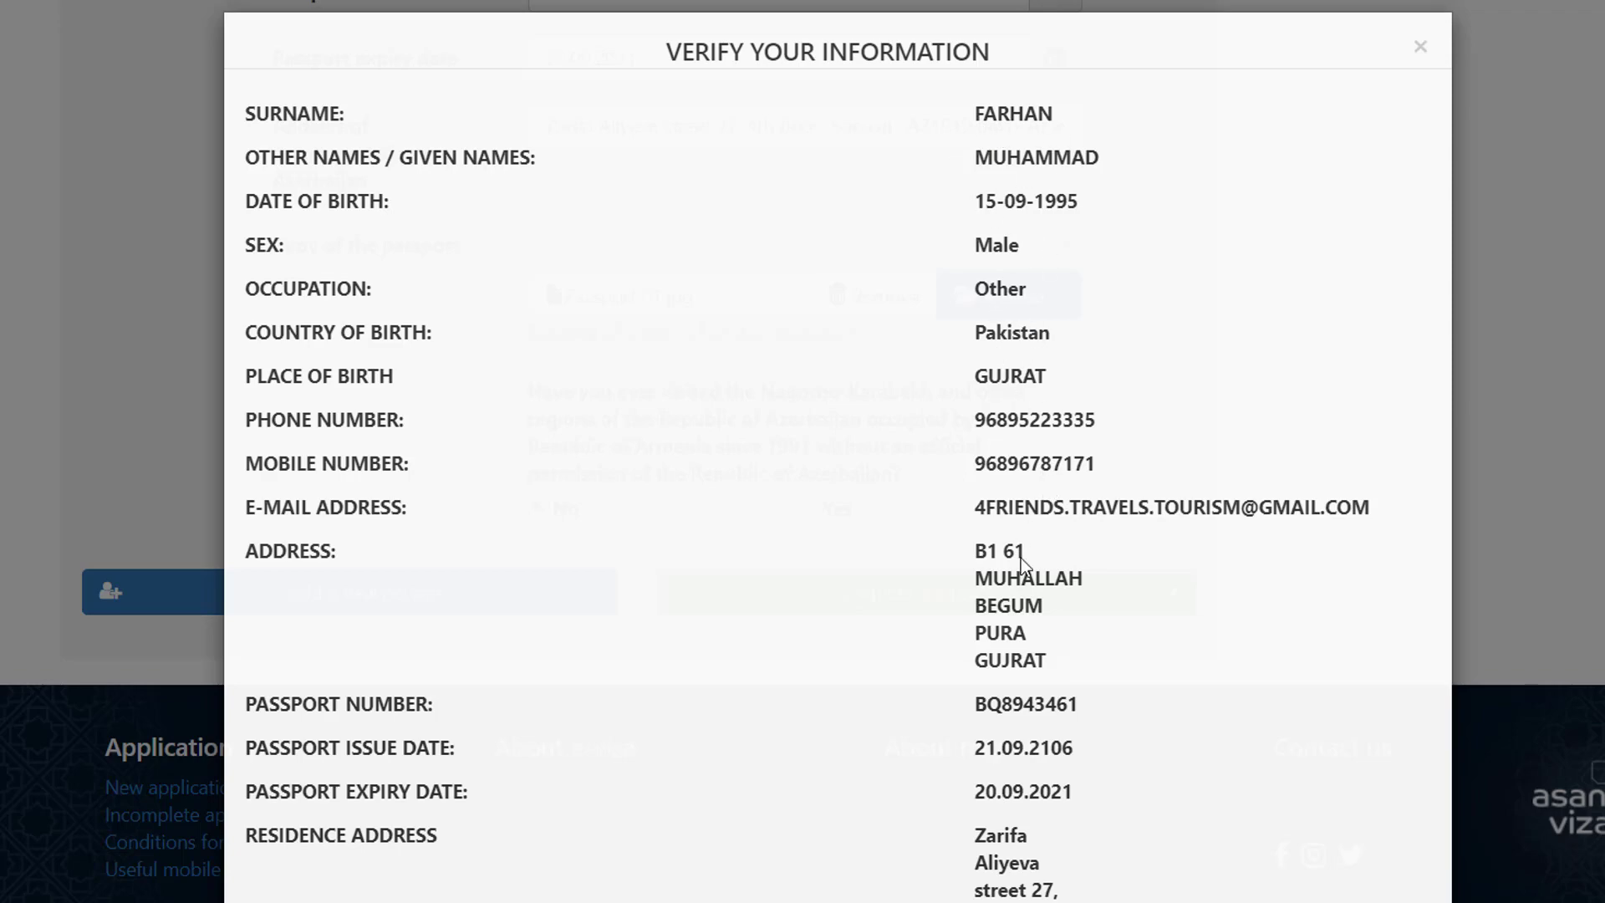
scroll(1018, 541, down, 8)
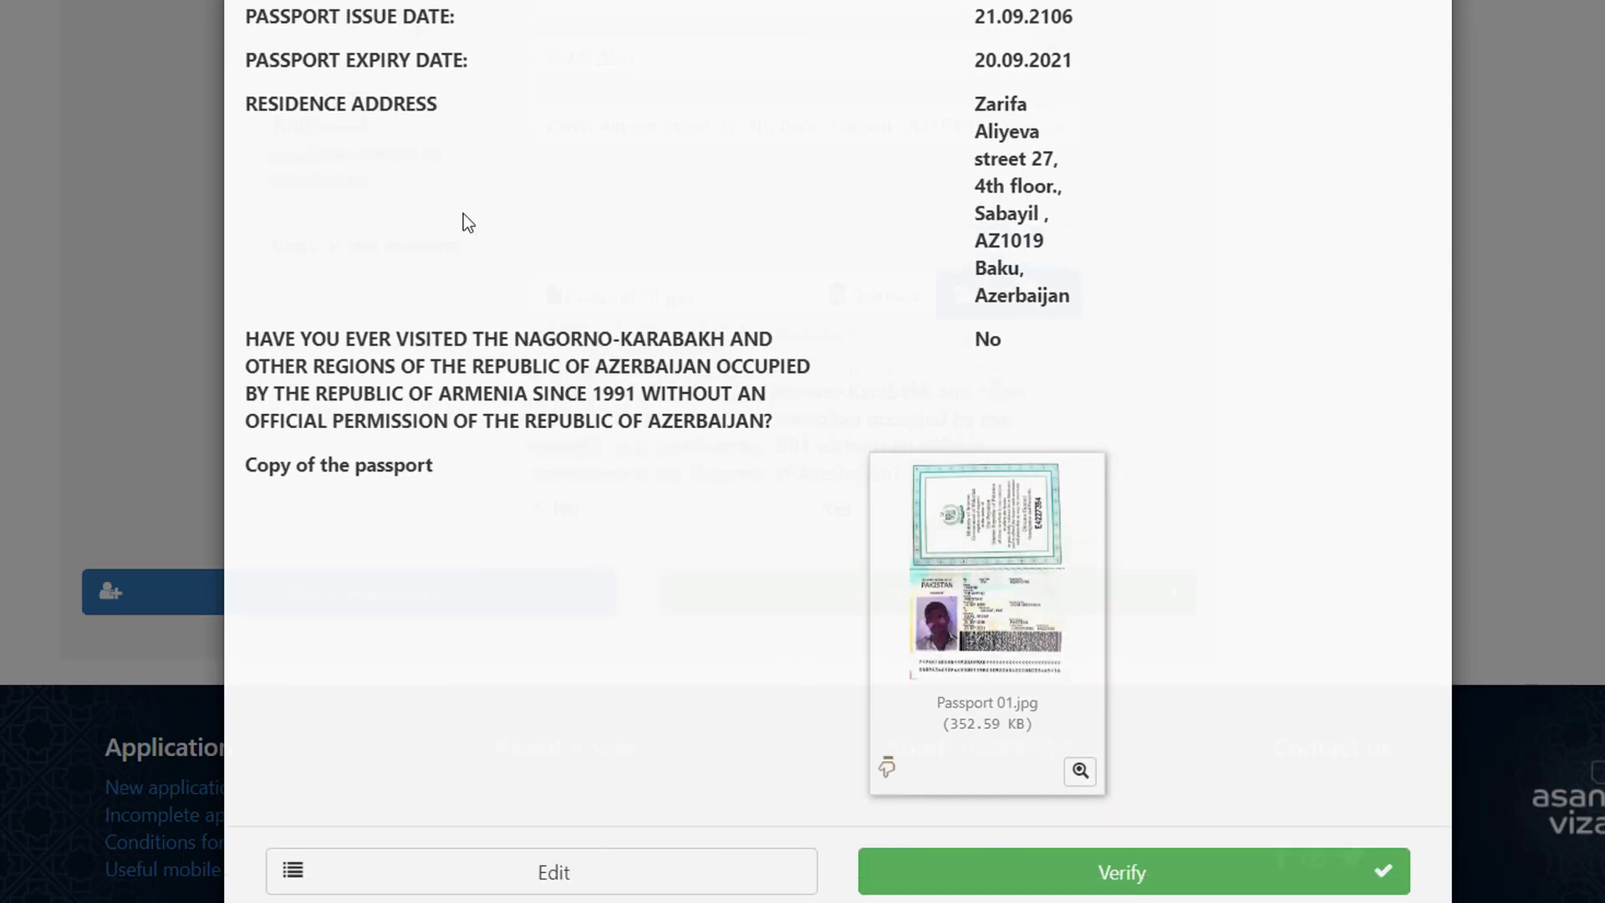
click(1130, 886)
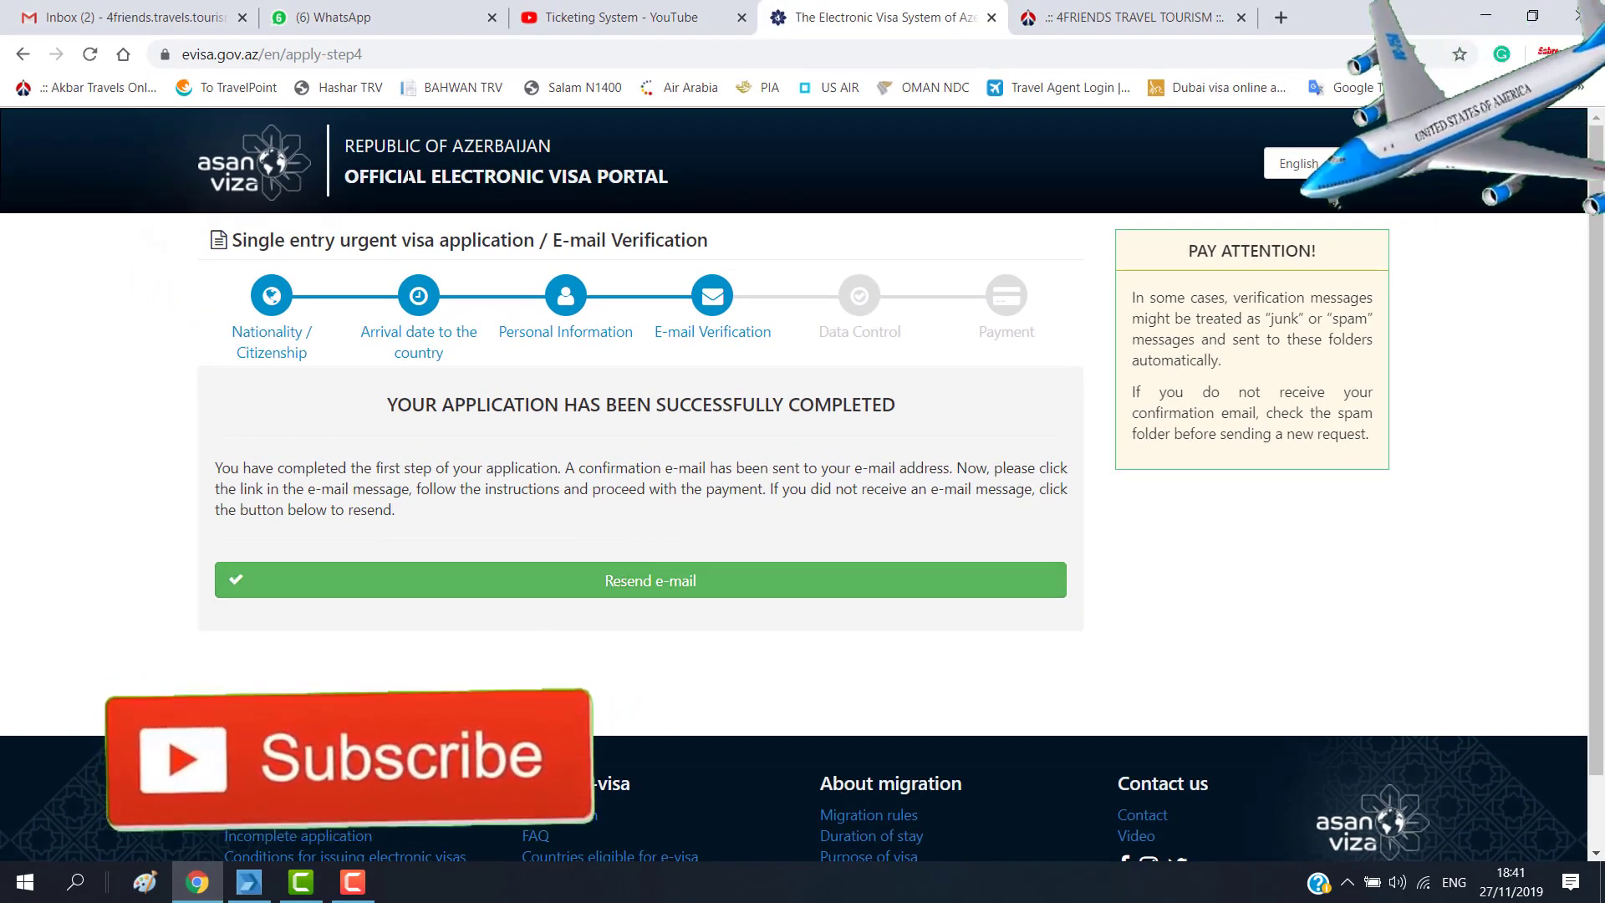
Step: Switch to the Gmail inbox to find the new e-Visa Azerbaijan verification message
click(134, 17)
mouse_move(80, 247)
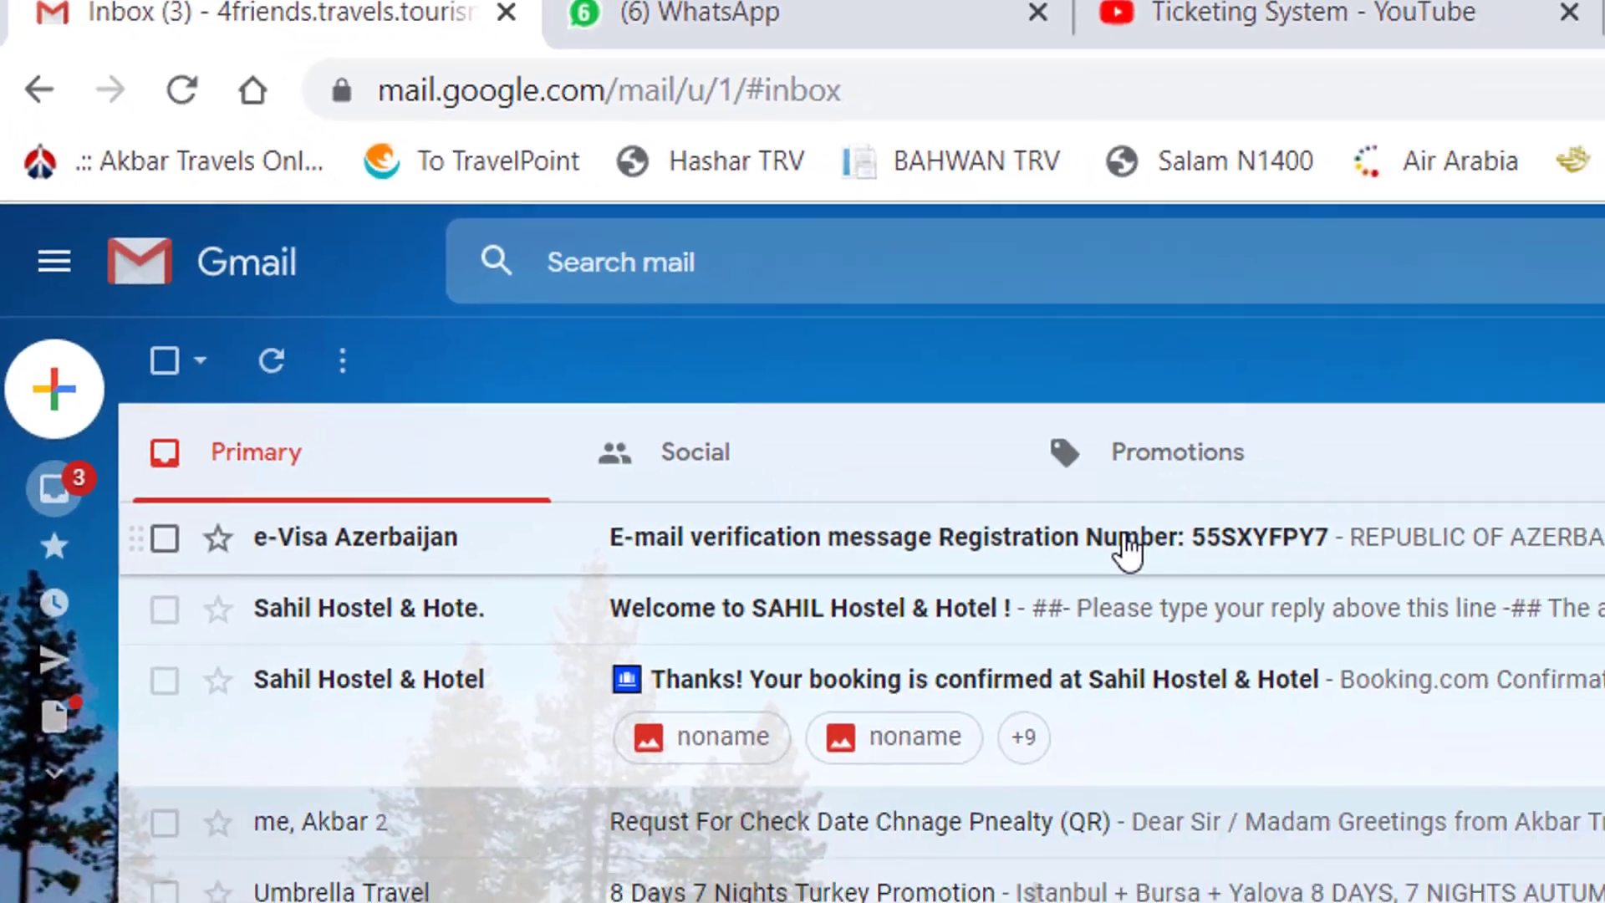
Step: Open the e-Visa Azerbaijan verification e-mail and approve it with the green Approve button
click(1334, 671)
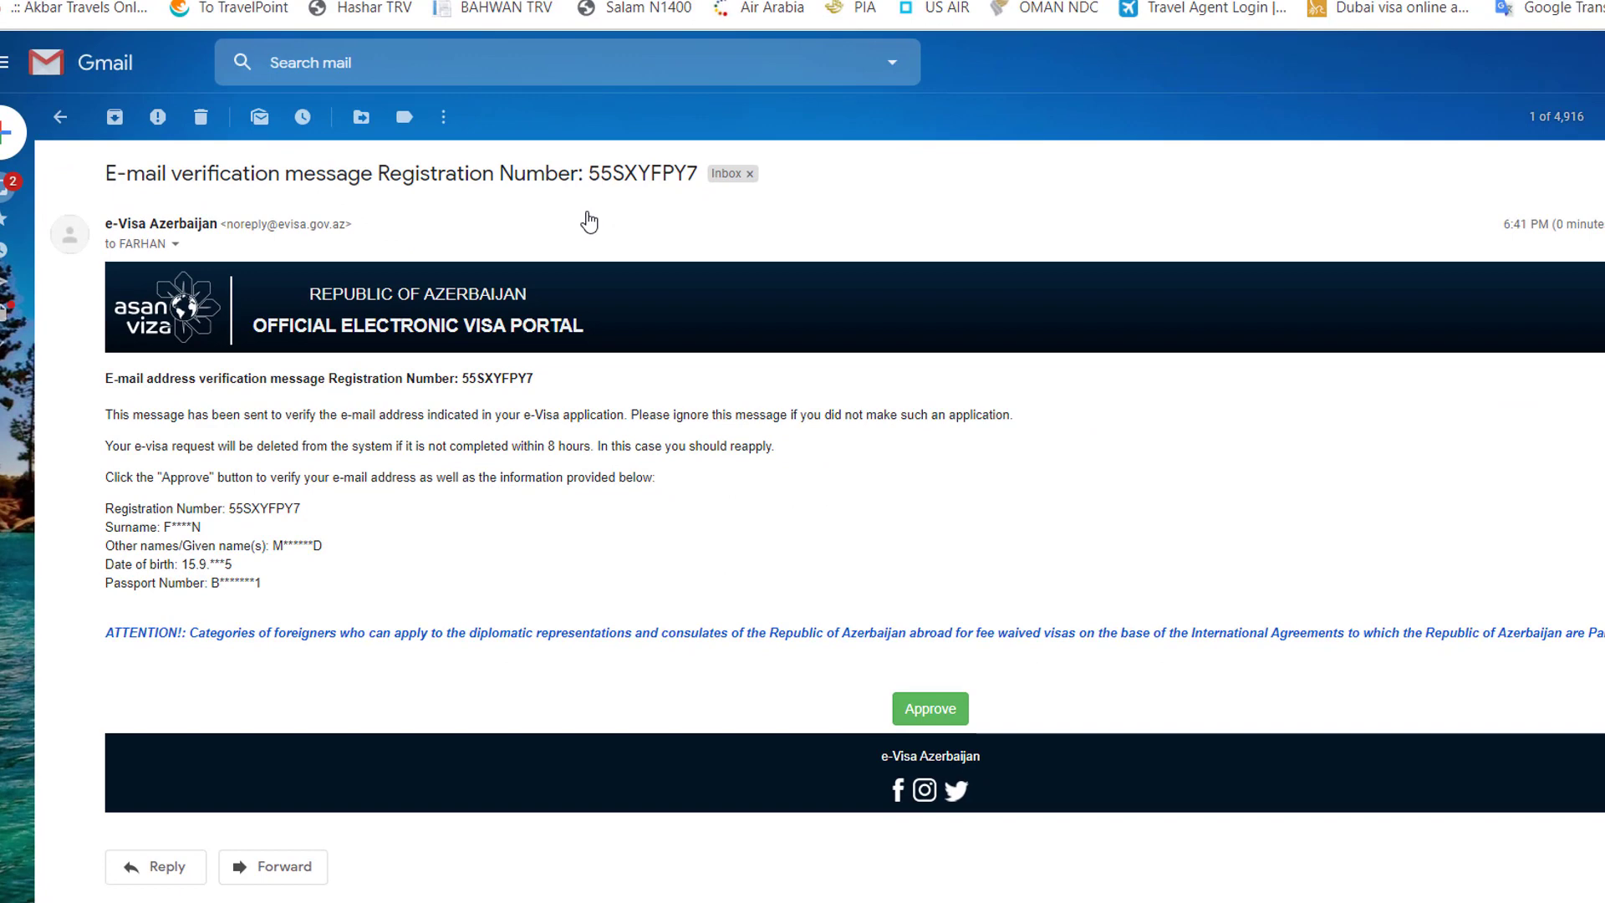
scroll(98, 383, down, 1)
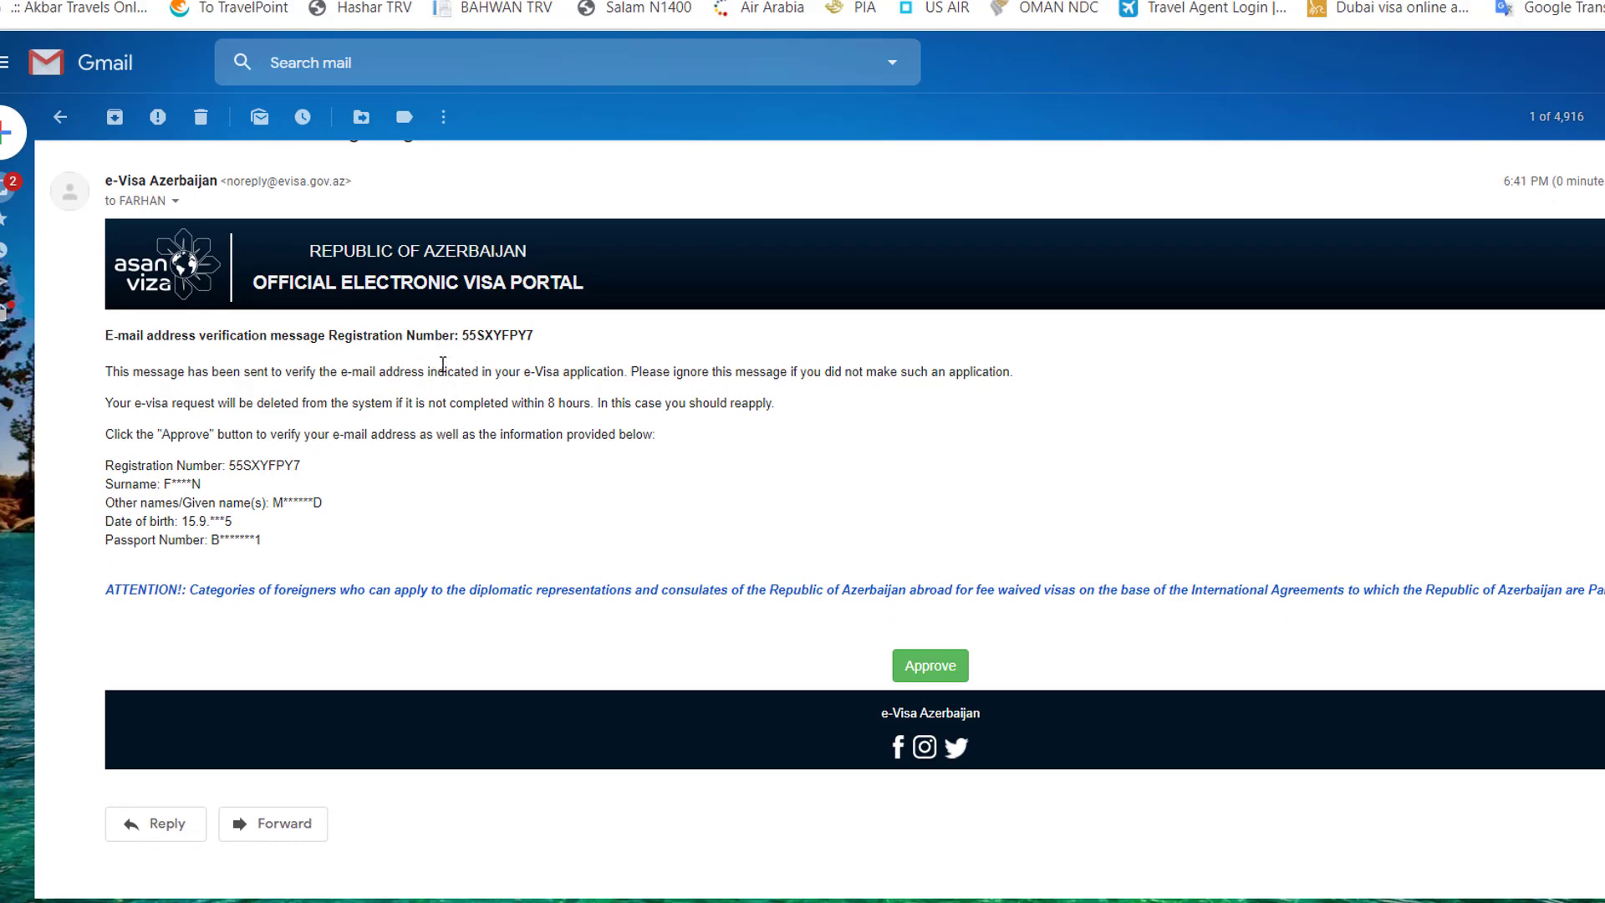
click(926, 684)
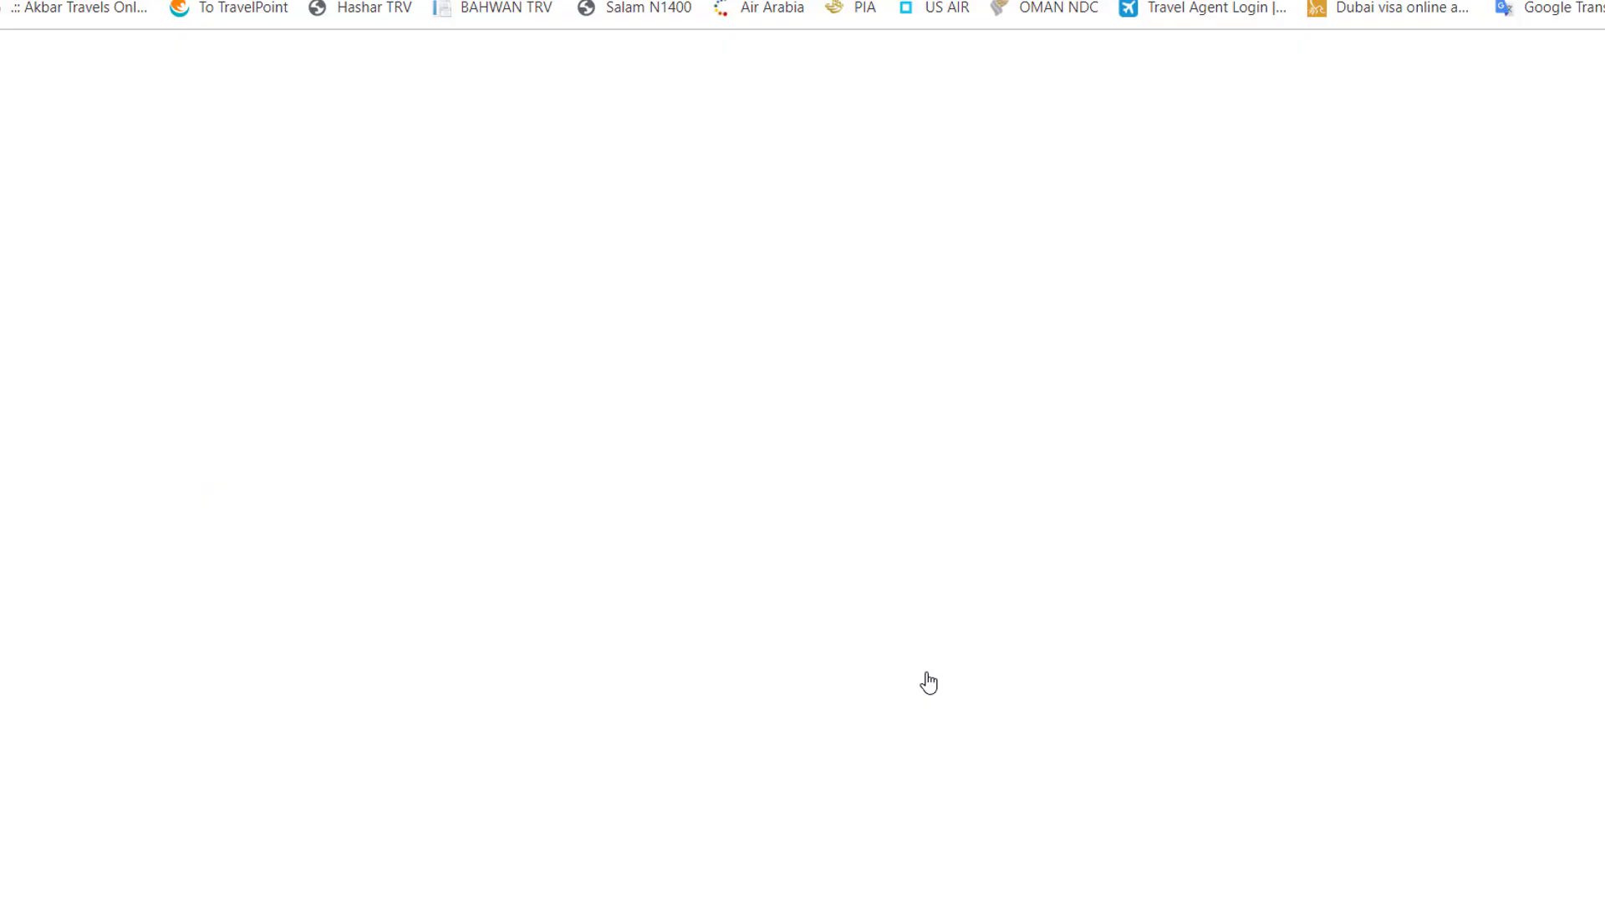